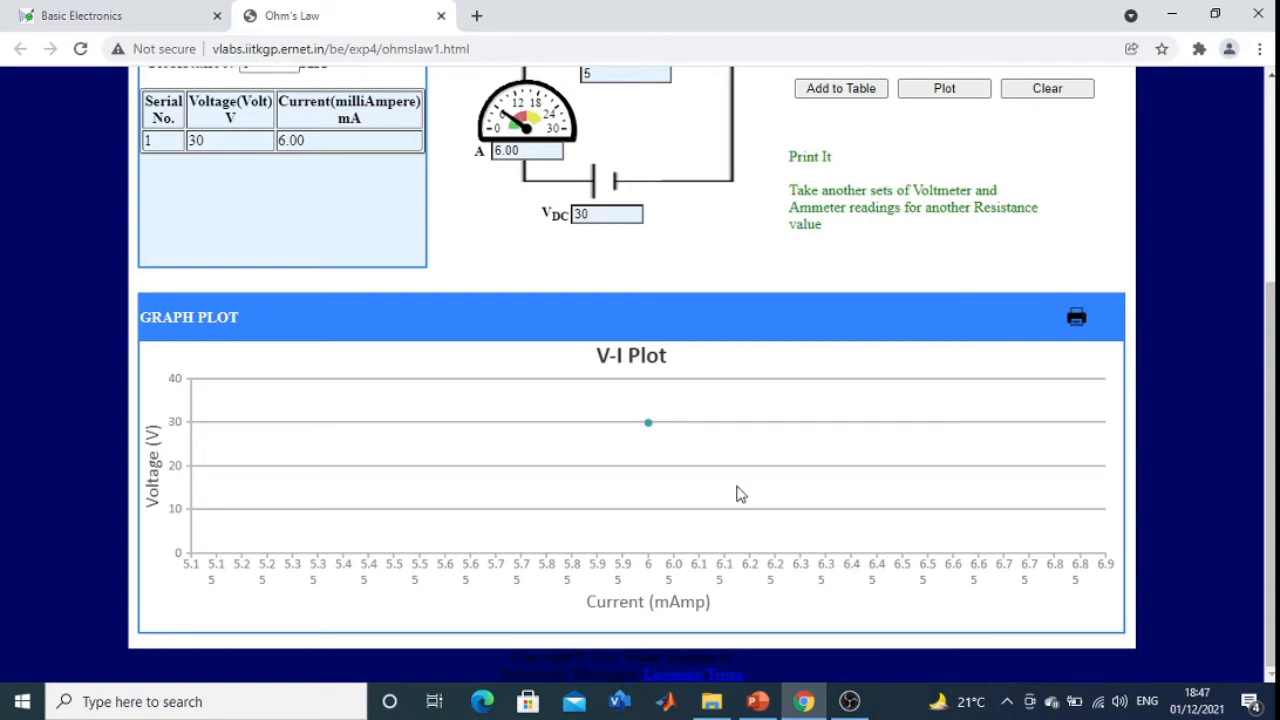
Set the DC voltage to 25 V, record the reading in the experimental table and redraw the V-I plot.
mouse_move(654, 434)
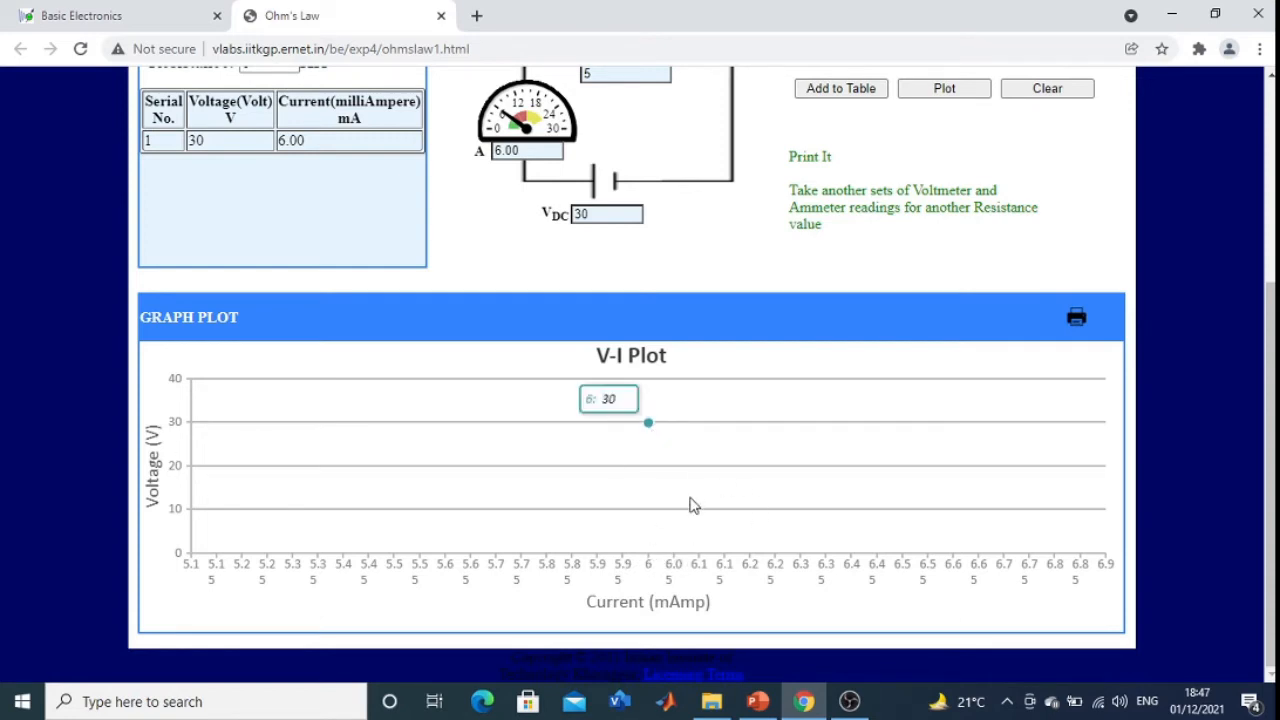
scroll(694, 503, "up", 3)
scroll(694, 503, "up", 1)
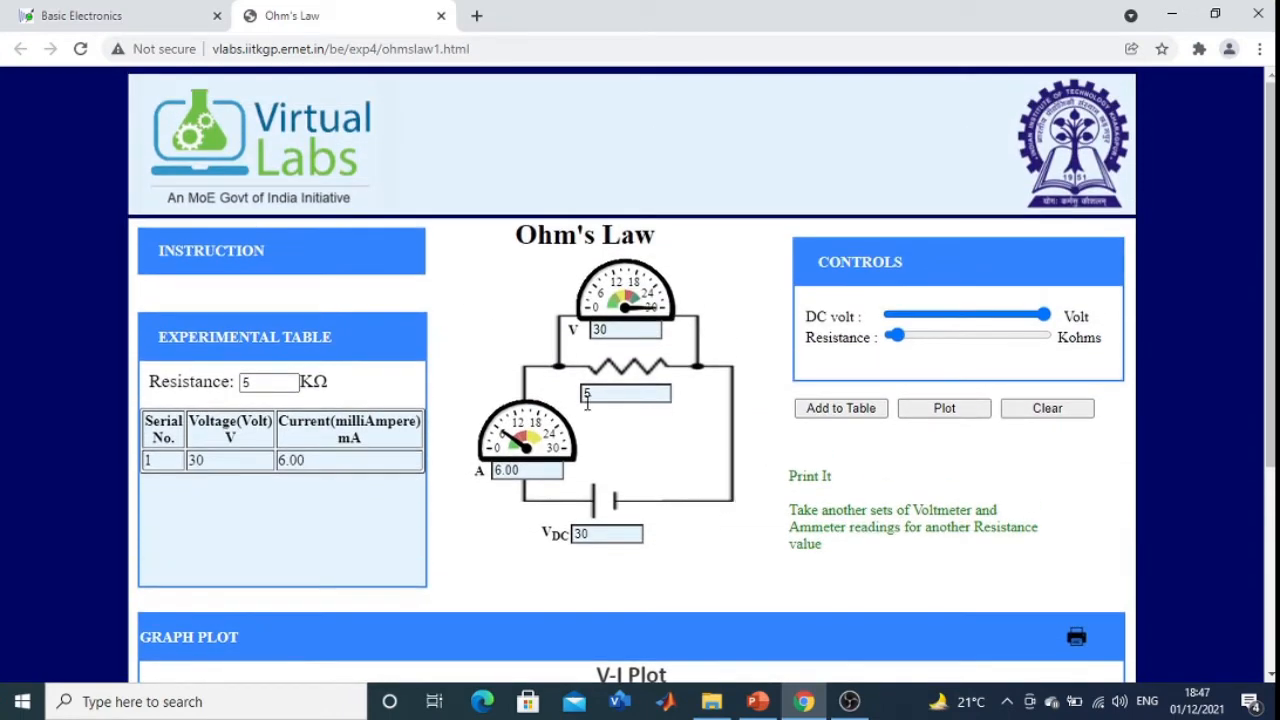
left_click(1034, 316)
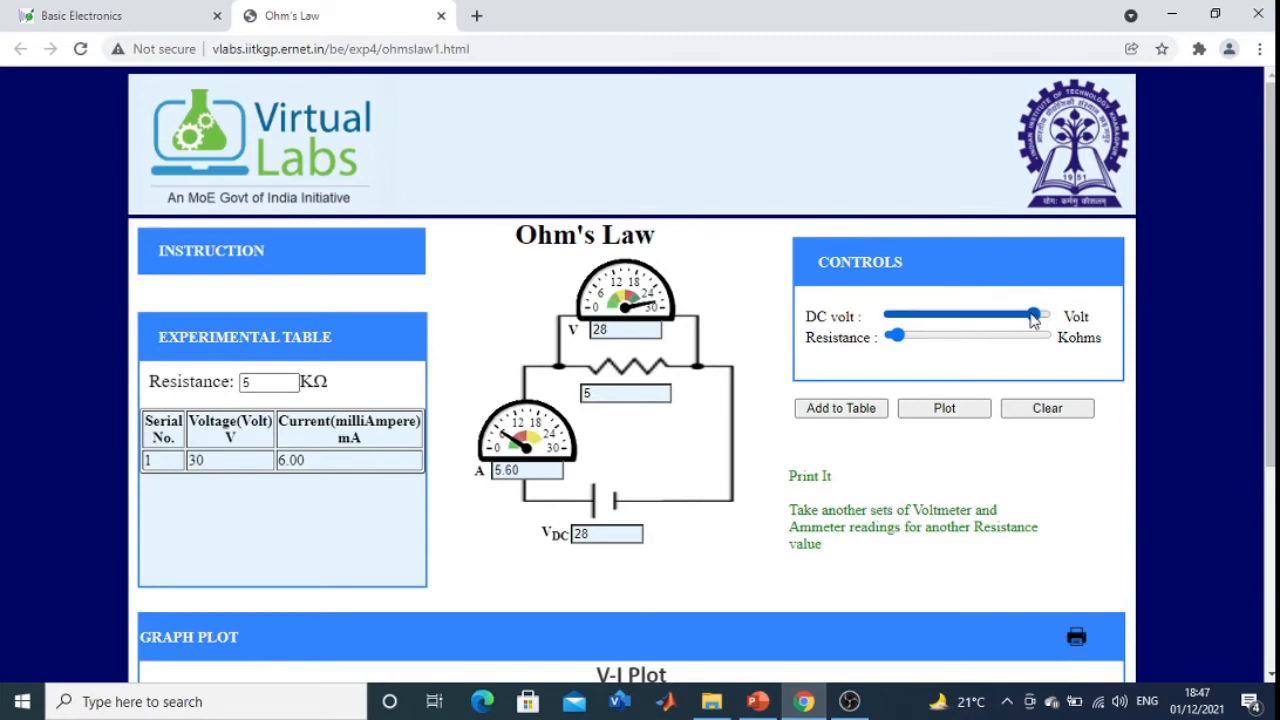
left_click(1029, 316)
left_click_drag(1027, 316, 1018, 323)
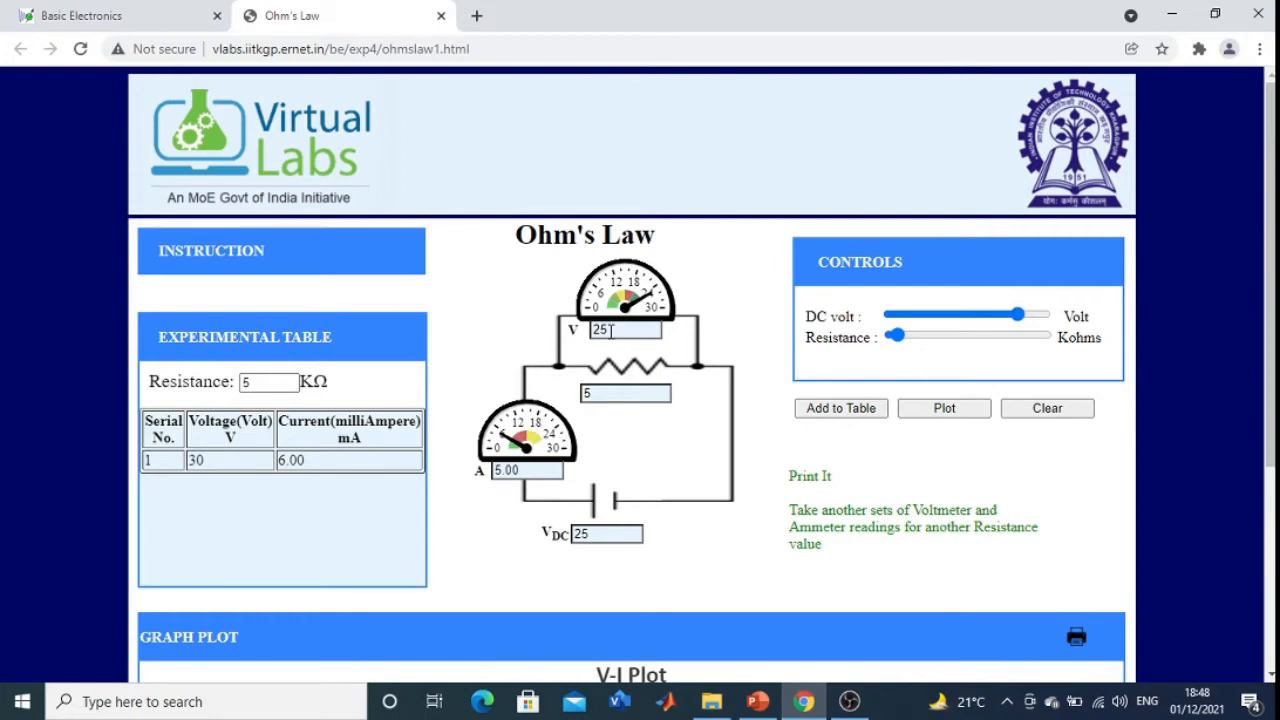
left_click(841, 410)
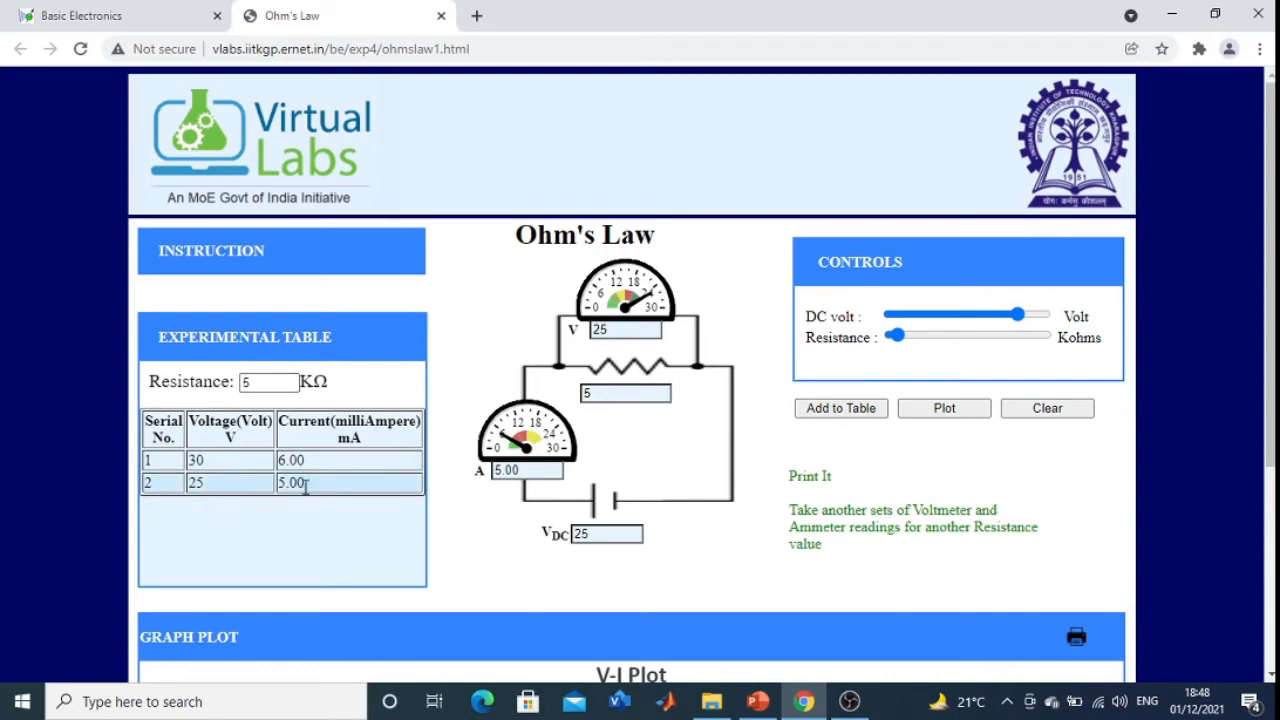
left_click(934, 409)
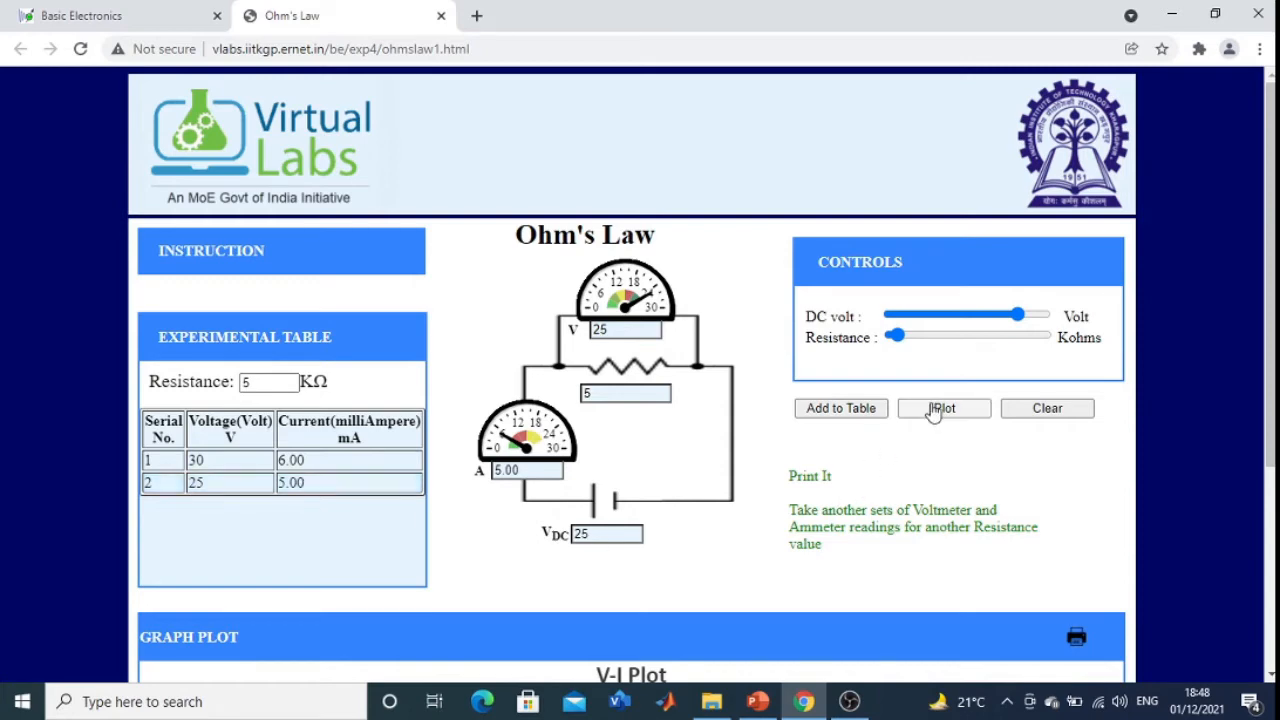
scroll(930, 415, "down", 3)
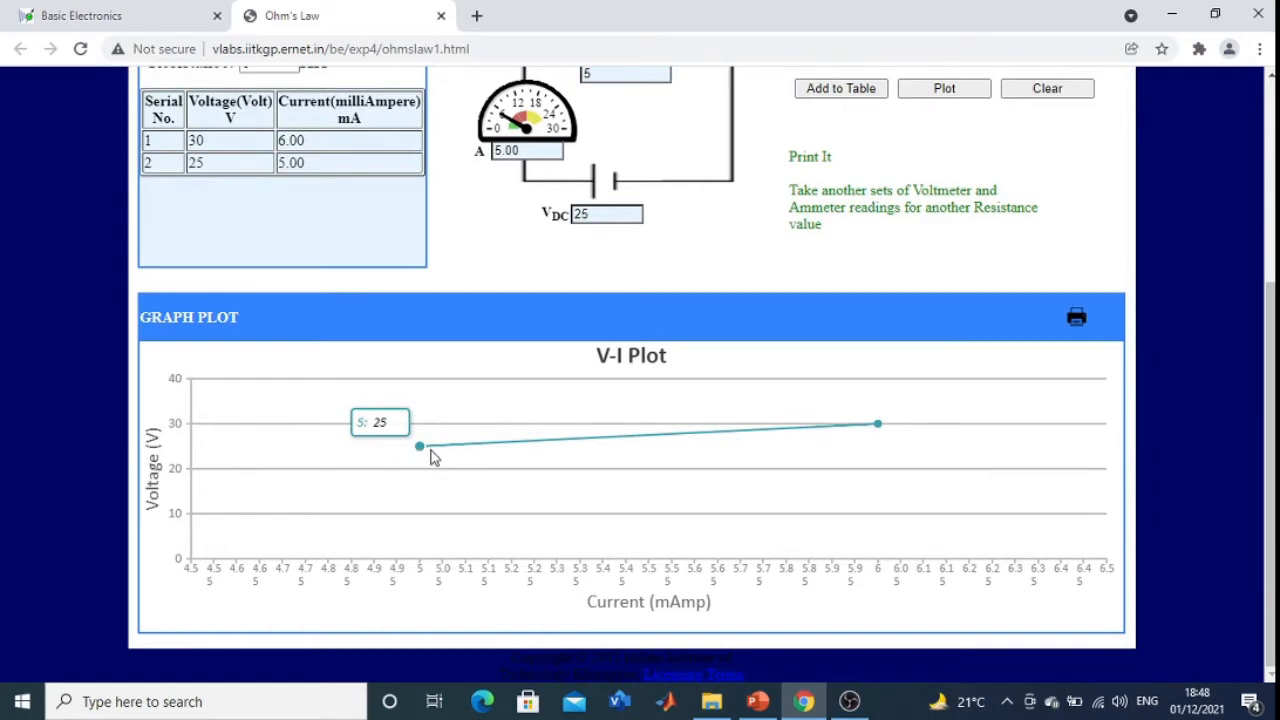
Add a reading at 20 V DC to the experimental table and update the V-I plot with it.
scroll(533, 465, "up", 3)
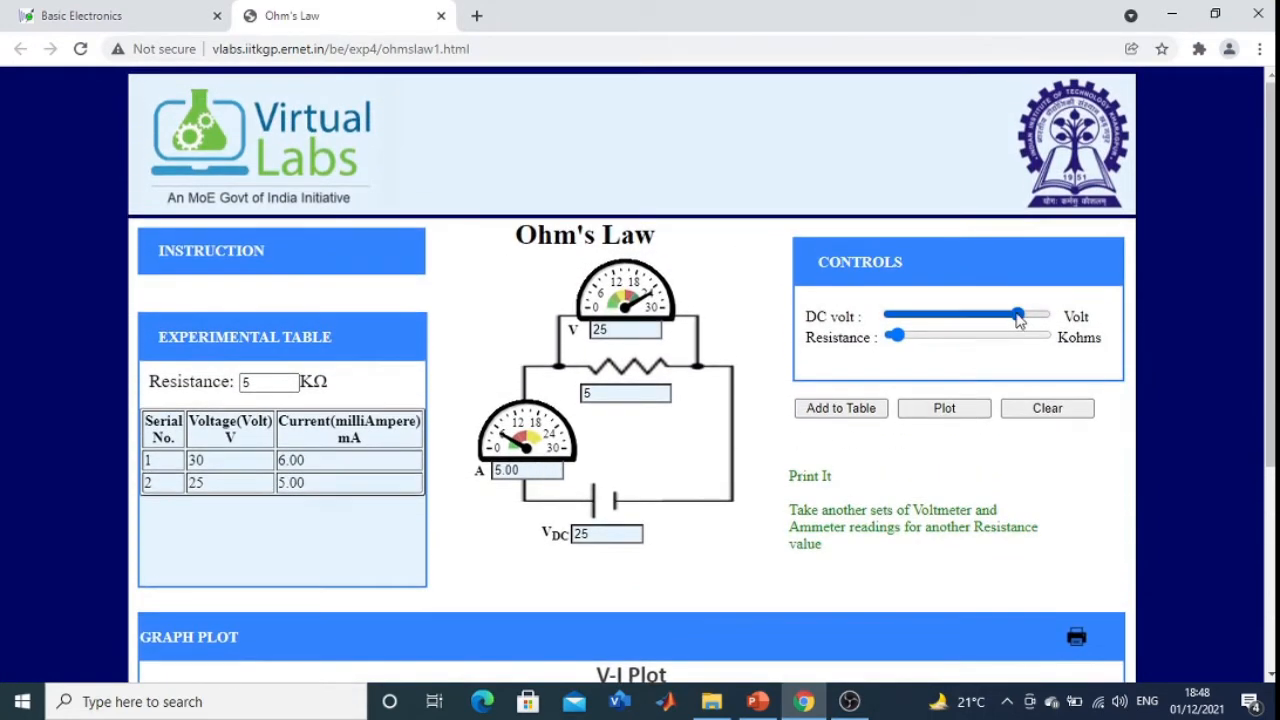
left_click_drag(1017, 316, 994, 326)
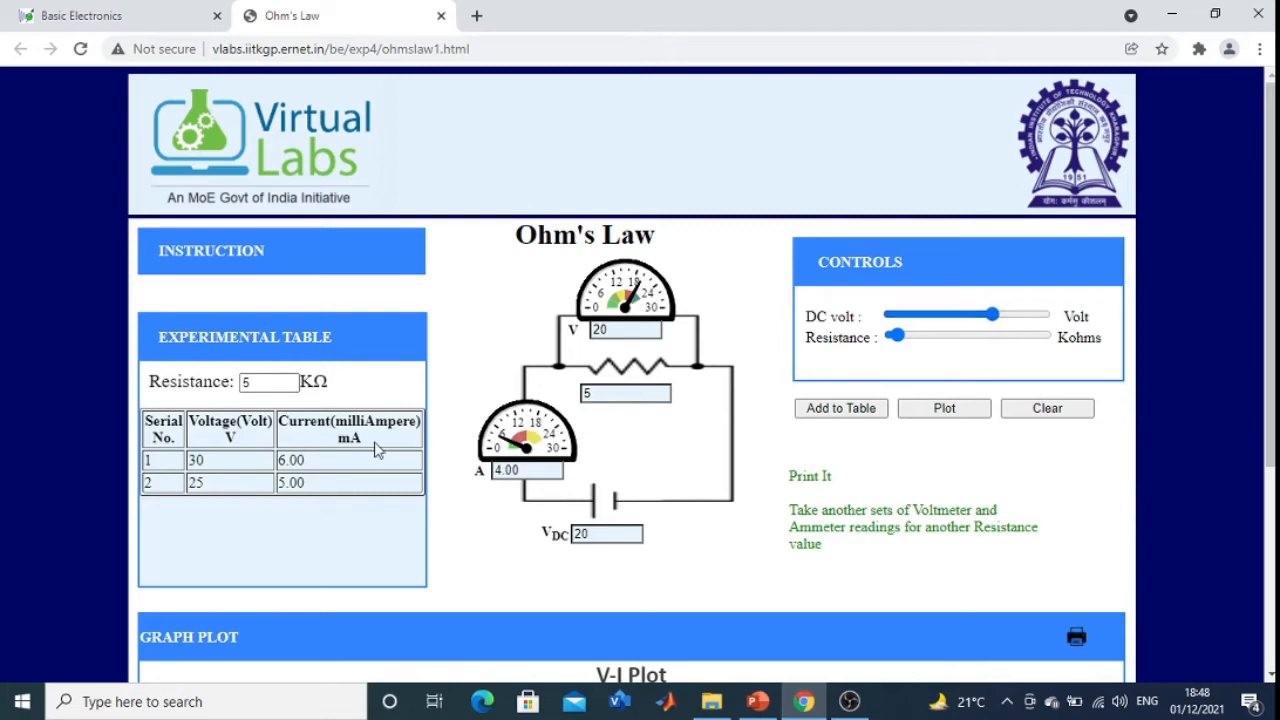
left_click(843, 411)
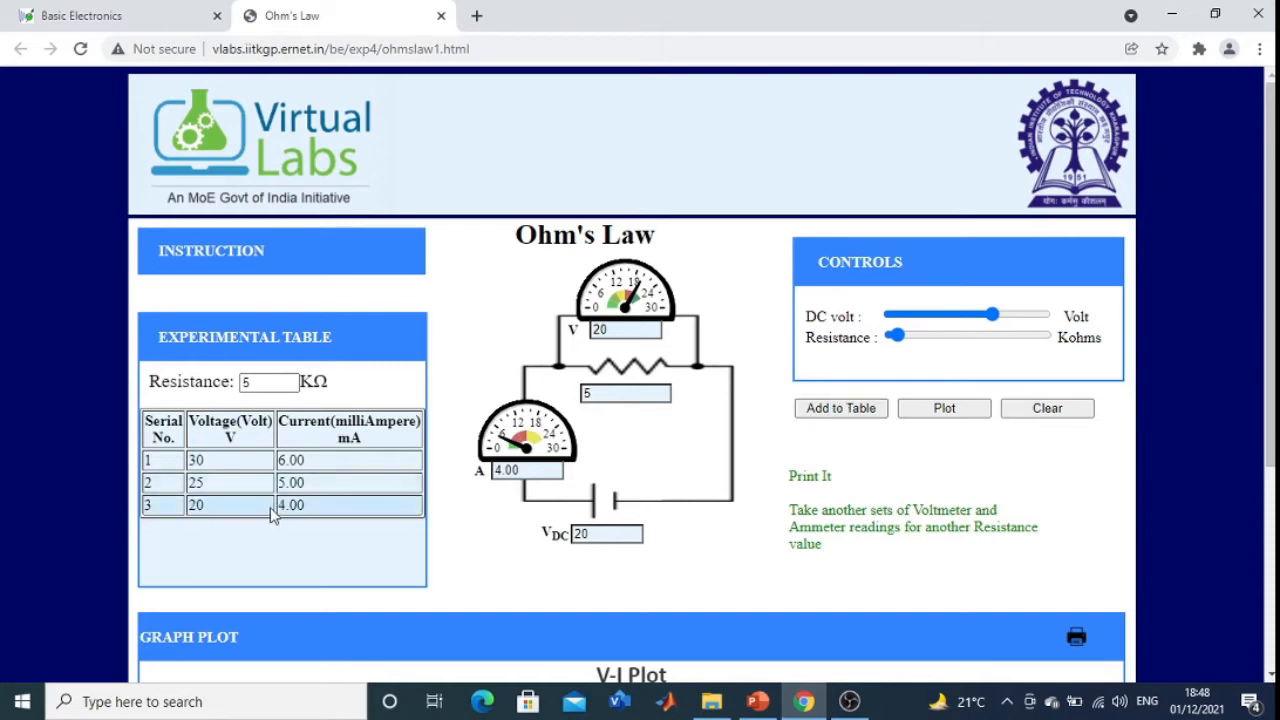
left_click(250, 382)
left_click(946, 410)
scroll(949, 412, "down", 3)
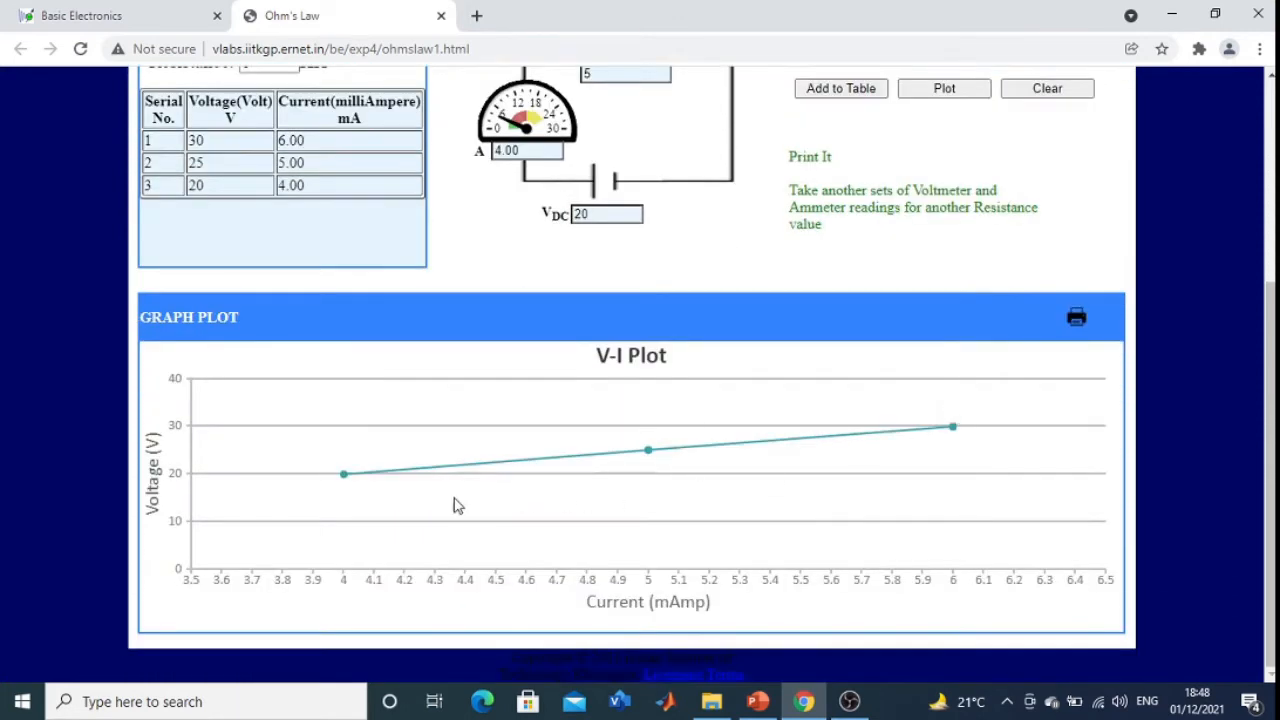
mouse_move(341, 479)
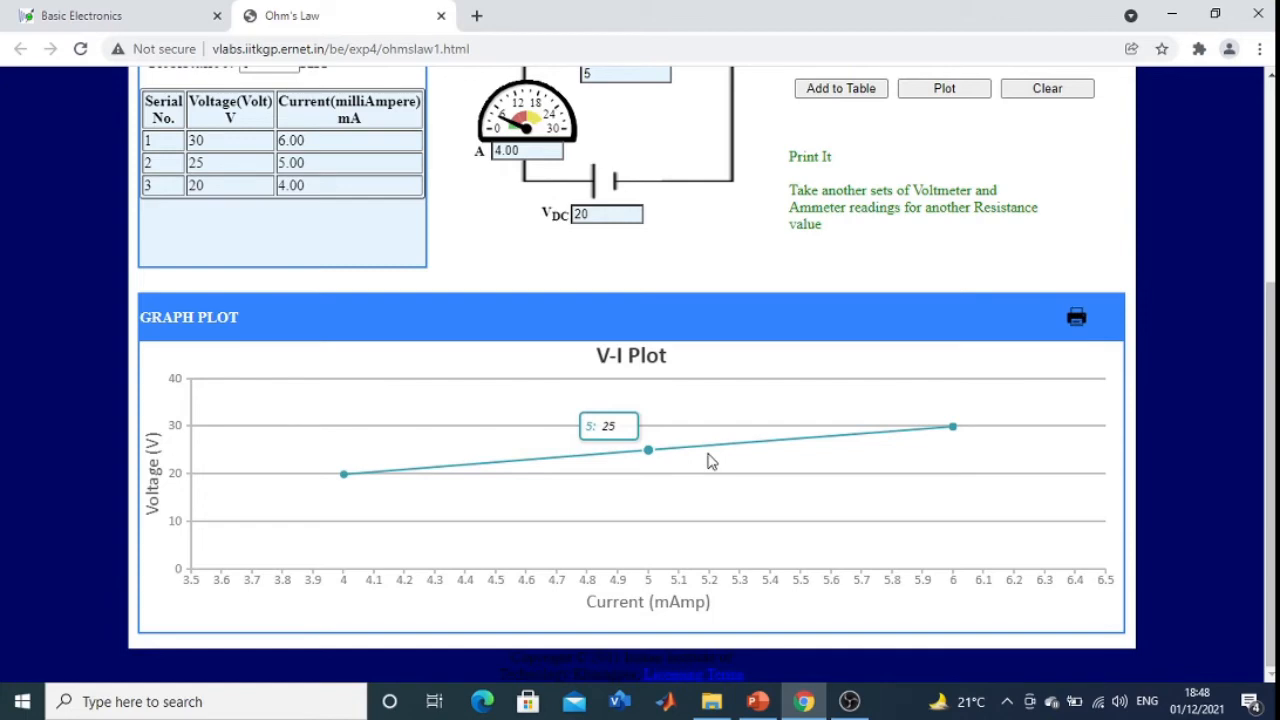
Lower the DC voltage to 15 V, add that reading to the table and replot the V-I graph.
scroll(711, 460, "up", 3)
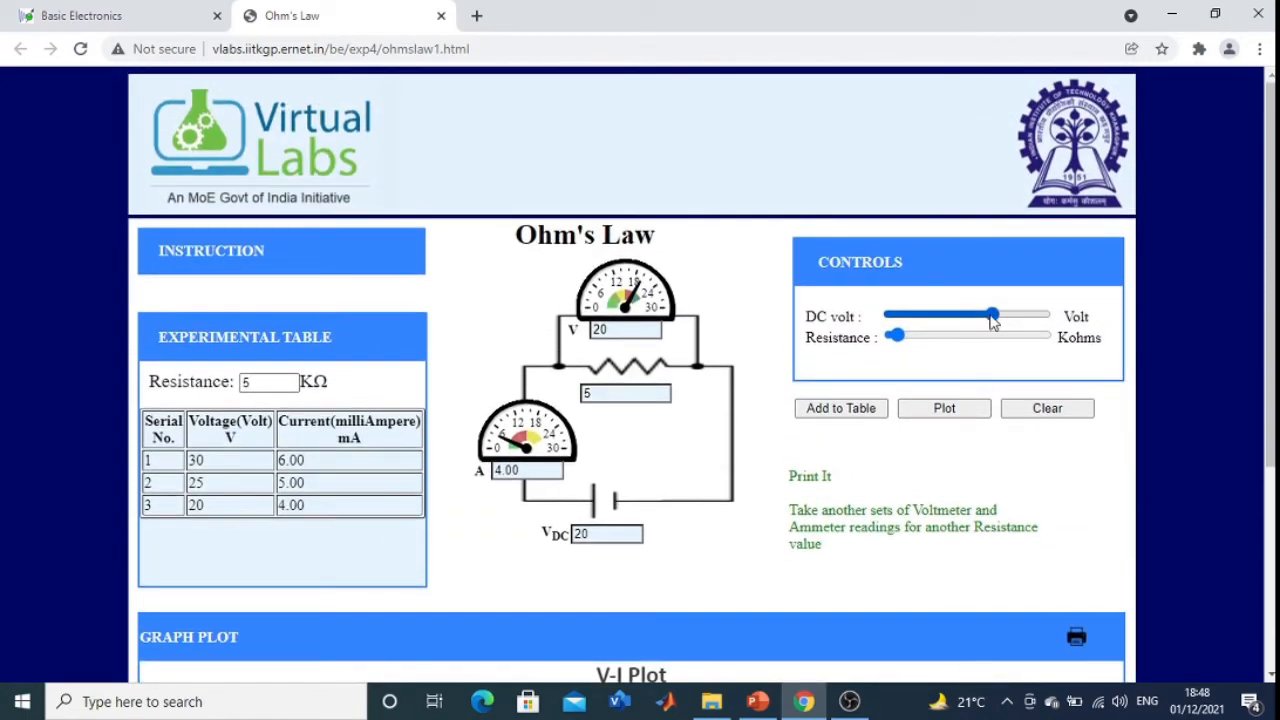
left_click_drag(990, 320, 967, 323)
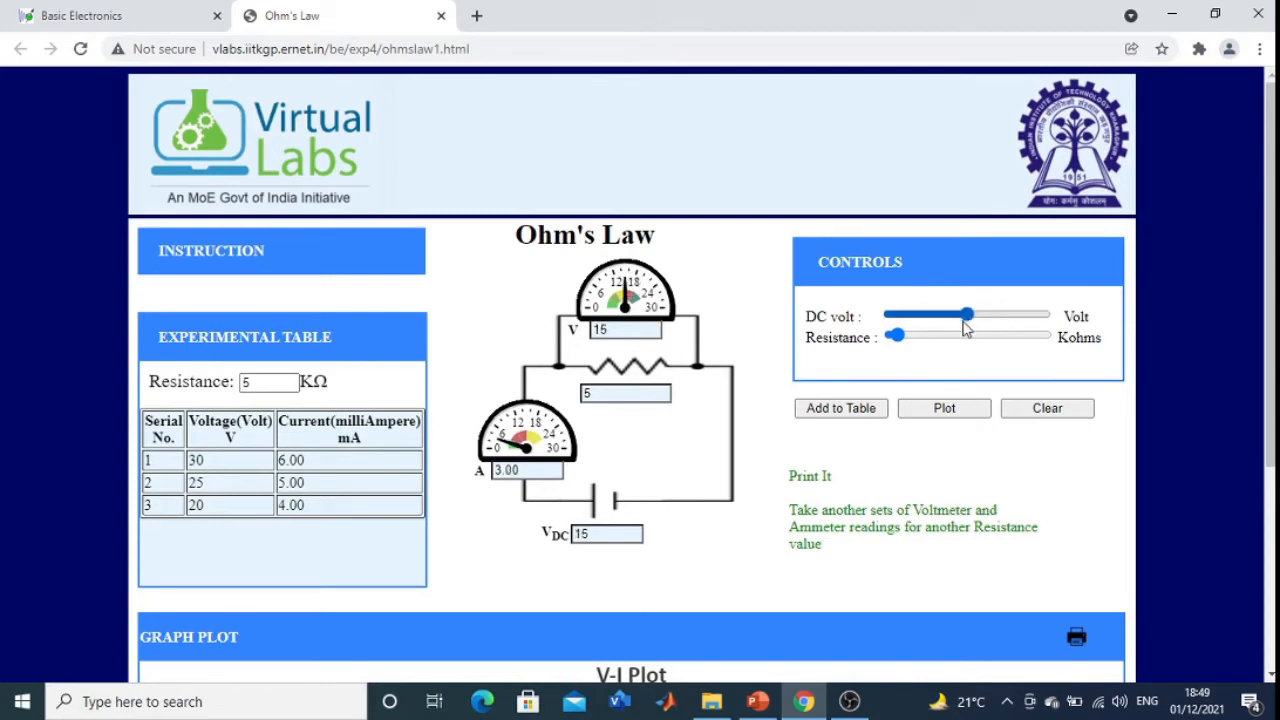
left_click(837, 412)
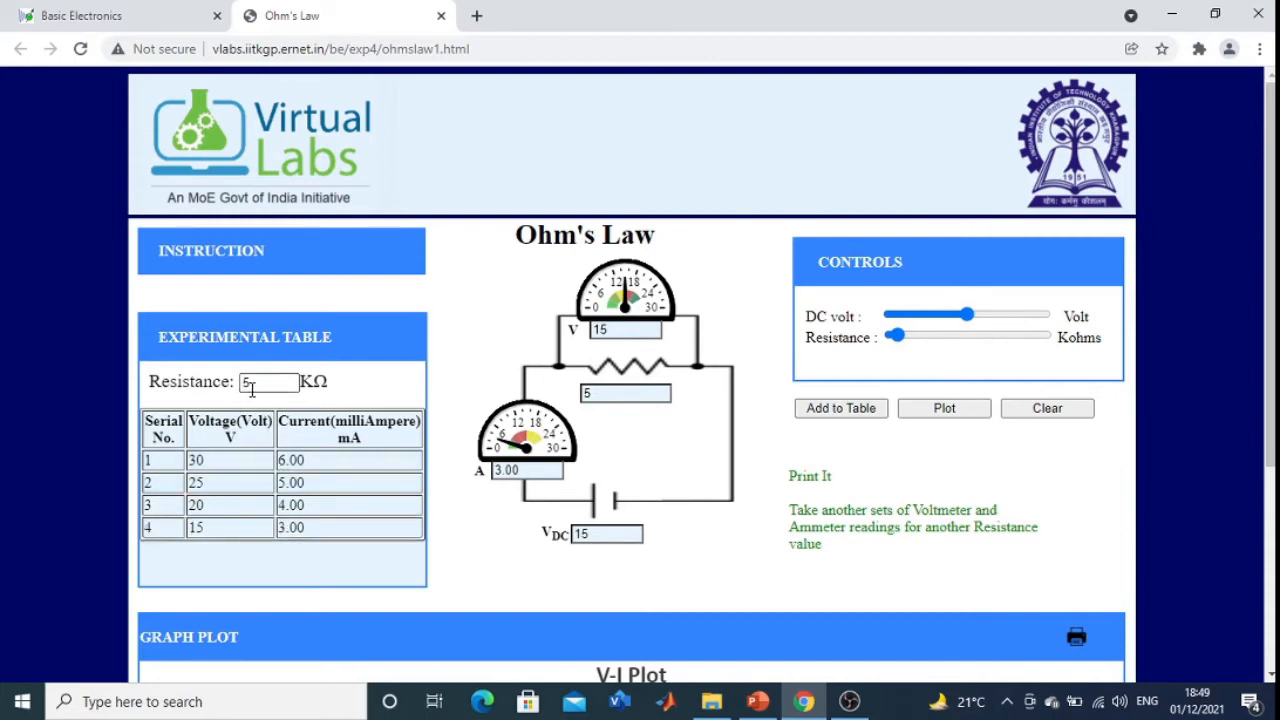
left_click(942, 409)
scroll(937, 406, "down", 3)
mouse_move(308, 505)
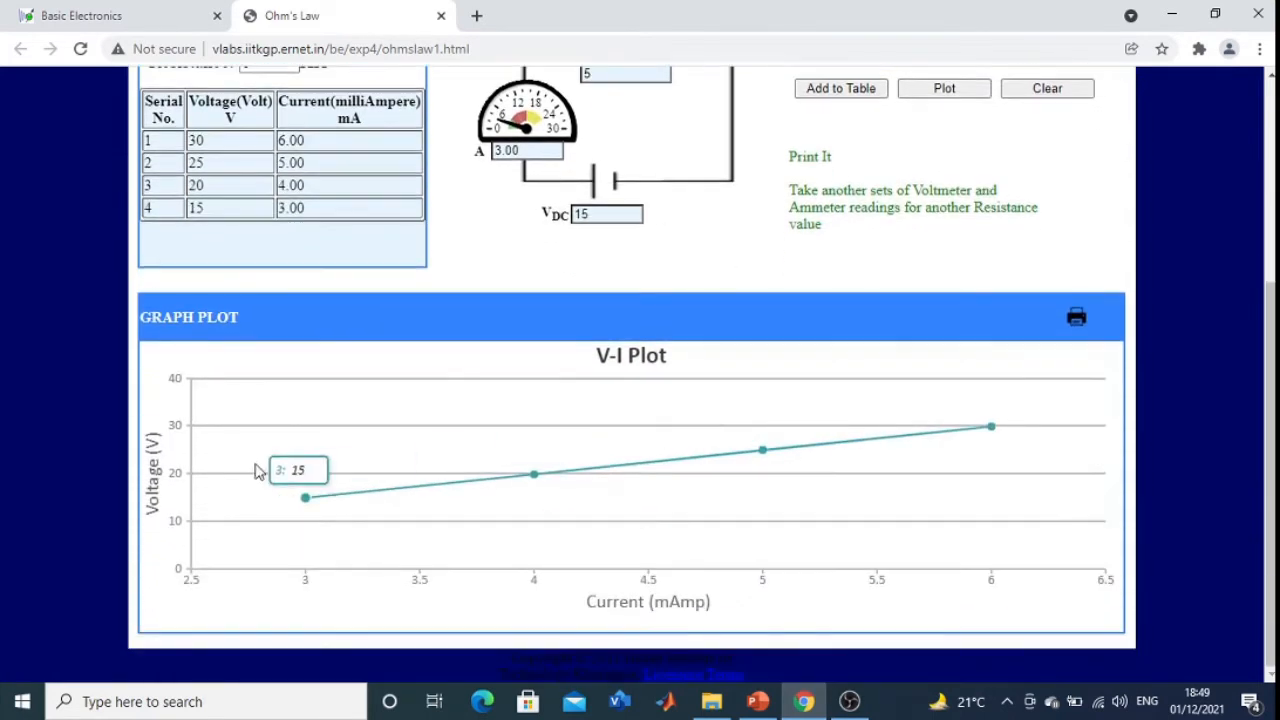
Record a table reading for a 10 V DC supply and refresh the V-I plot.
scroll(743, 450, "up", 3)
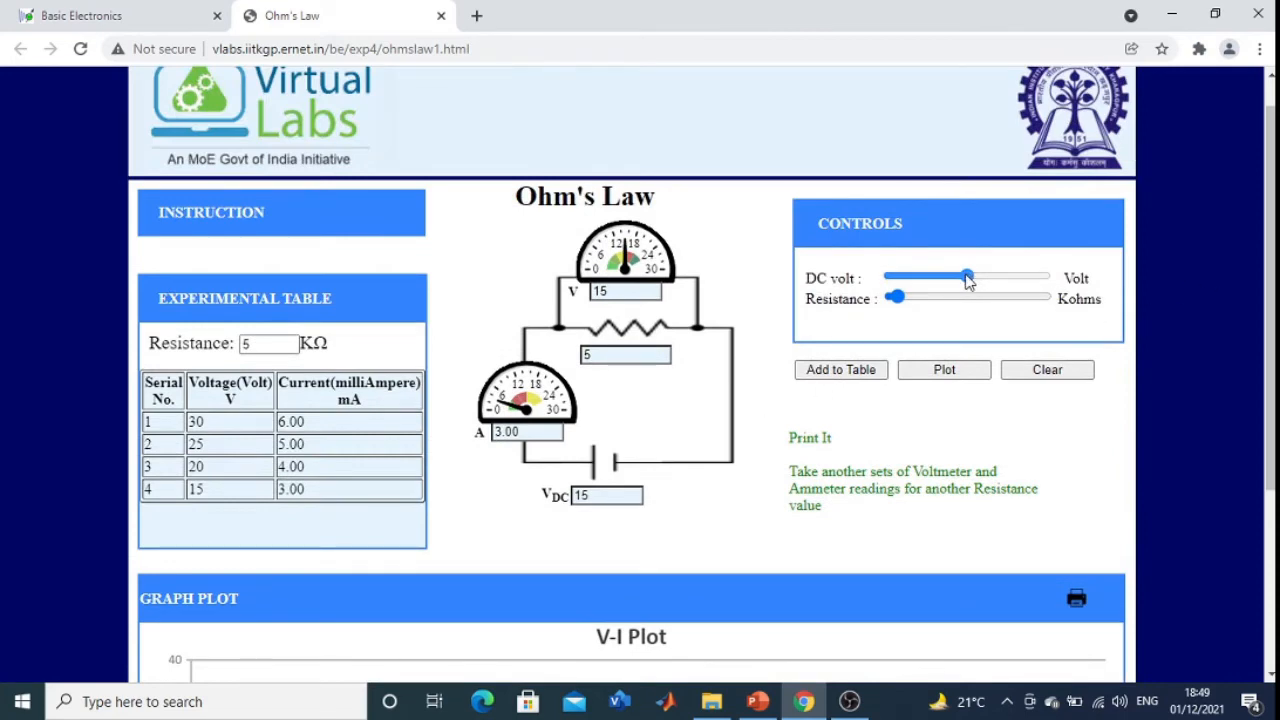
left_click_drag(967, 280, 940, 284)
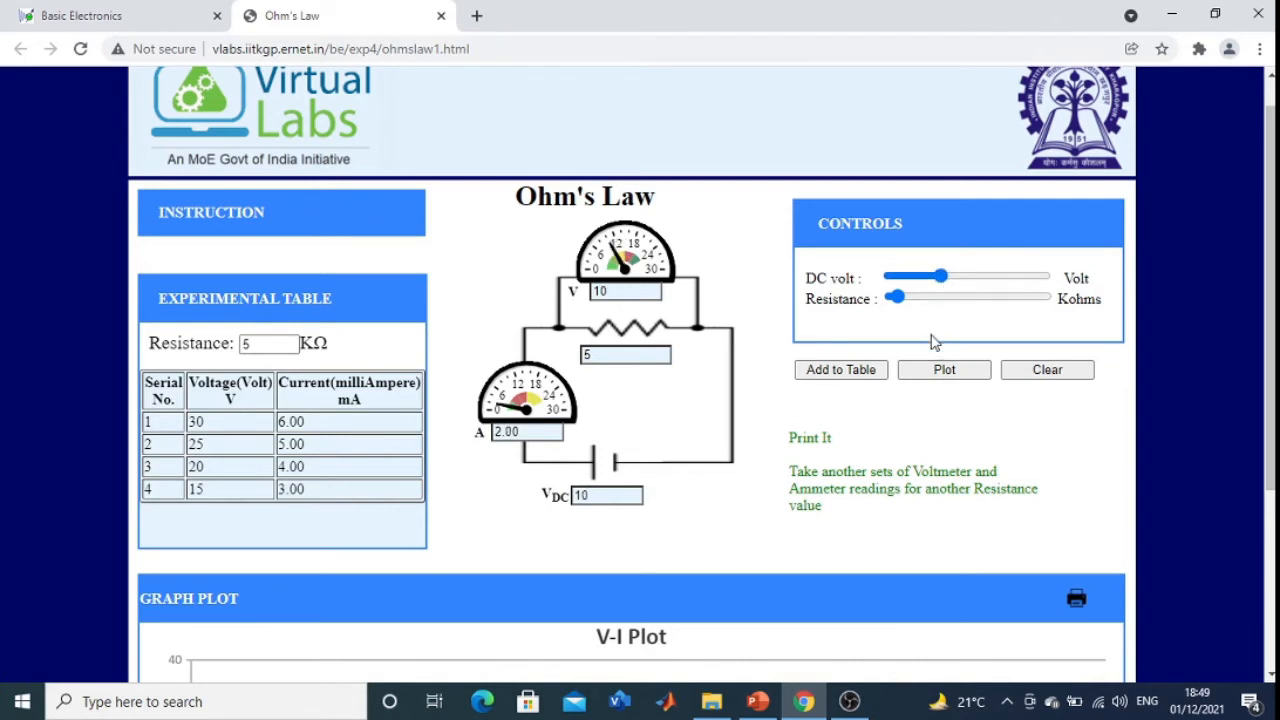
left_click(840, 370)
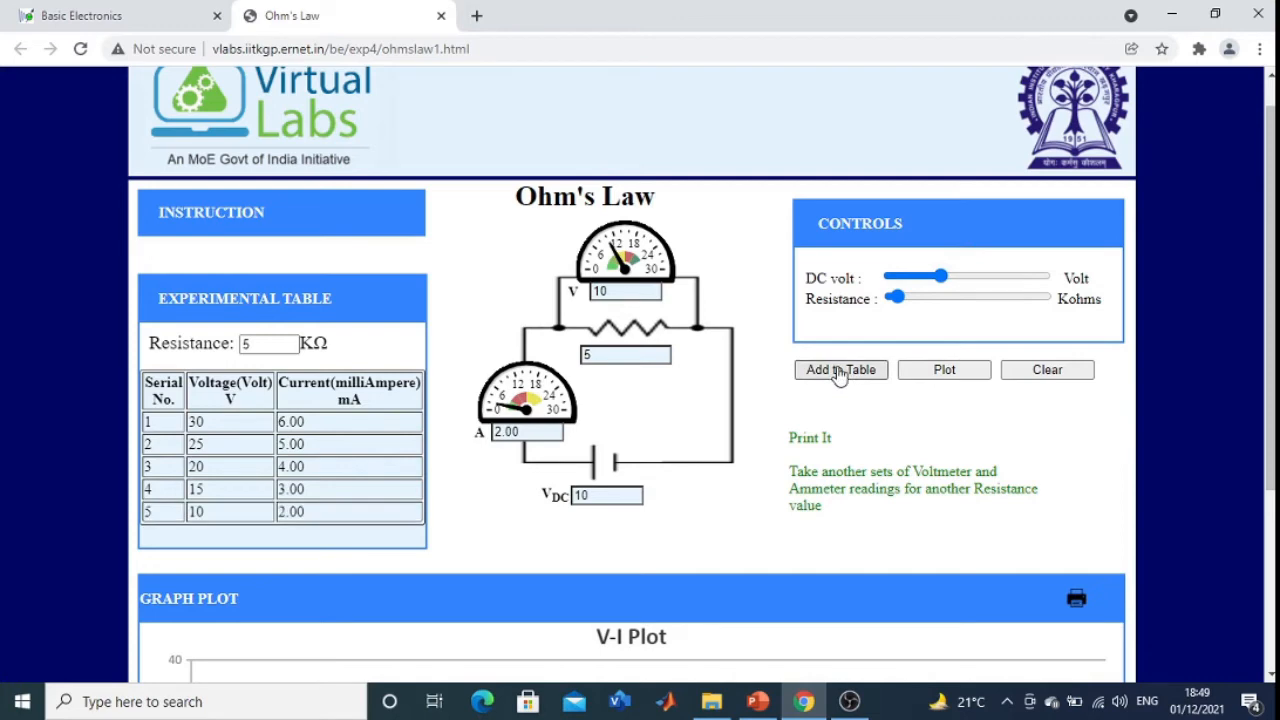
scroll(838, 371, "down", 3)
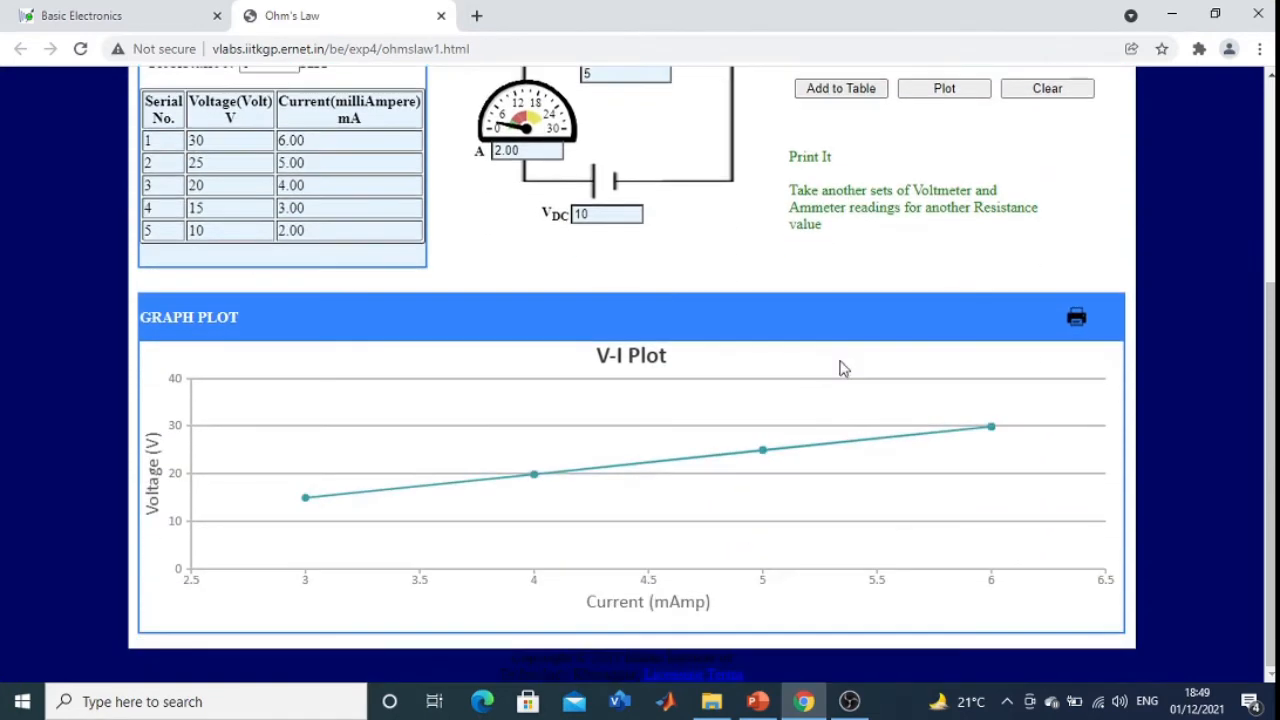
scroll(845, 365, "up", 3)
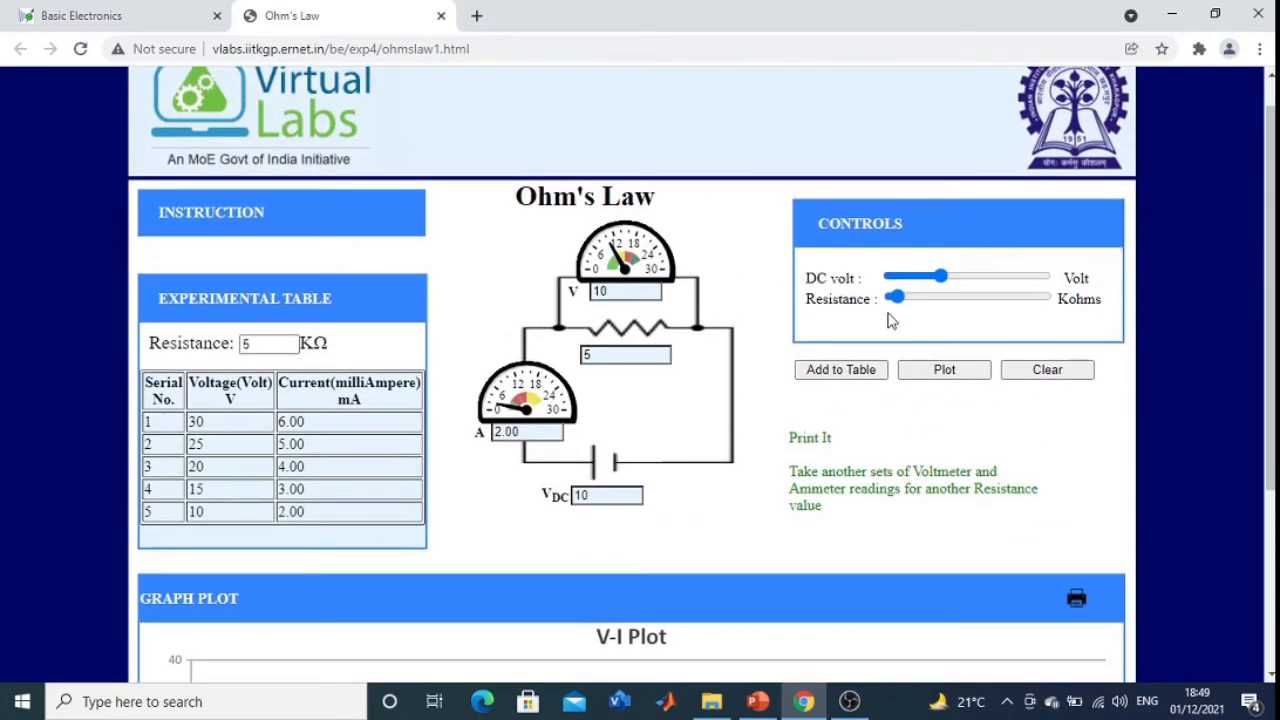
left_click(945, 372)
scroll(946, 370, "down", 3)
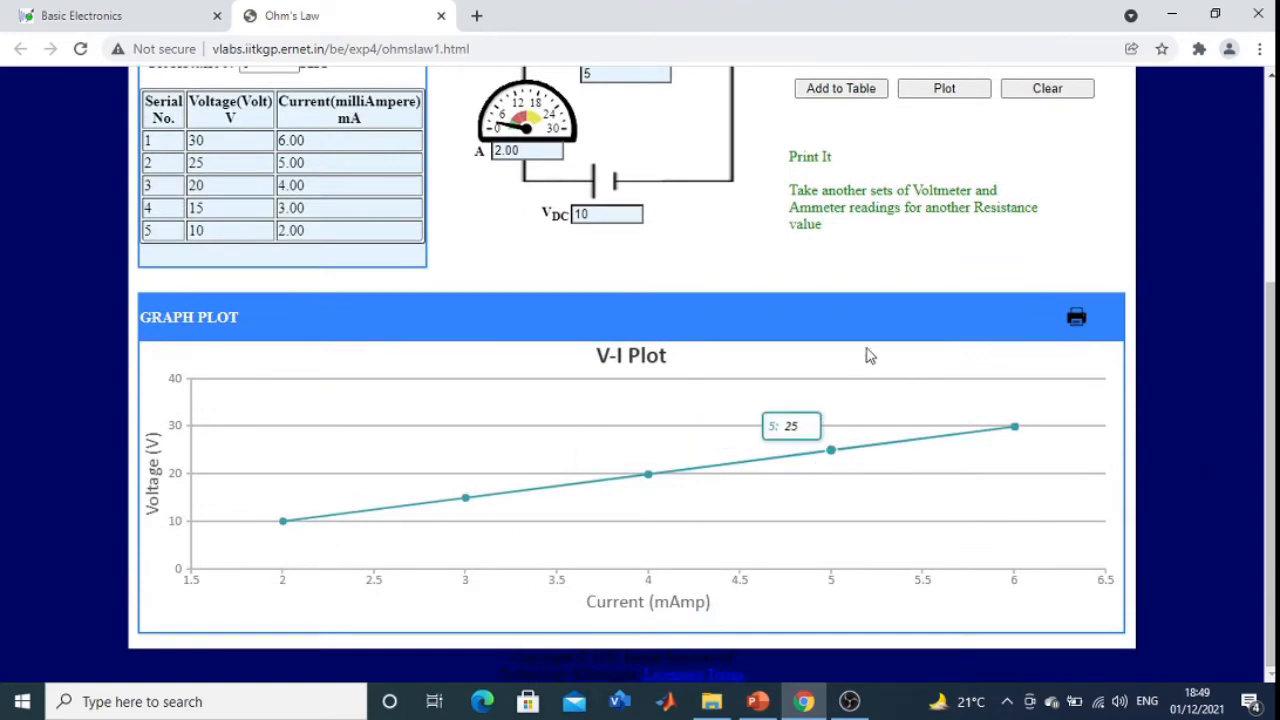
Record a final reading at 5 V DC in the table and plot the complete V-I line.
scroll(880, 293, "up", 2)
scroll(883, 293, "up", 3)
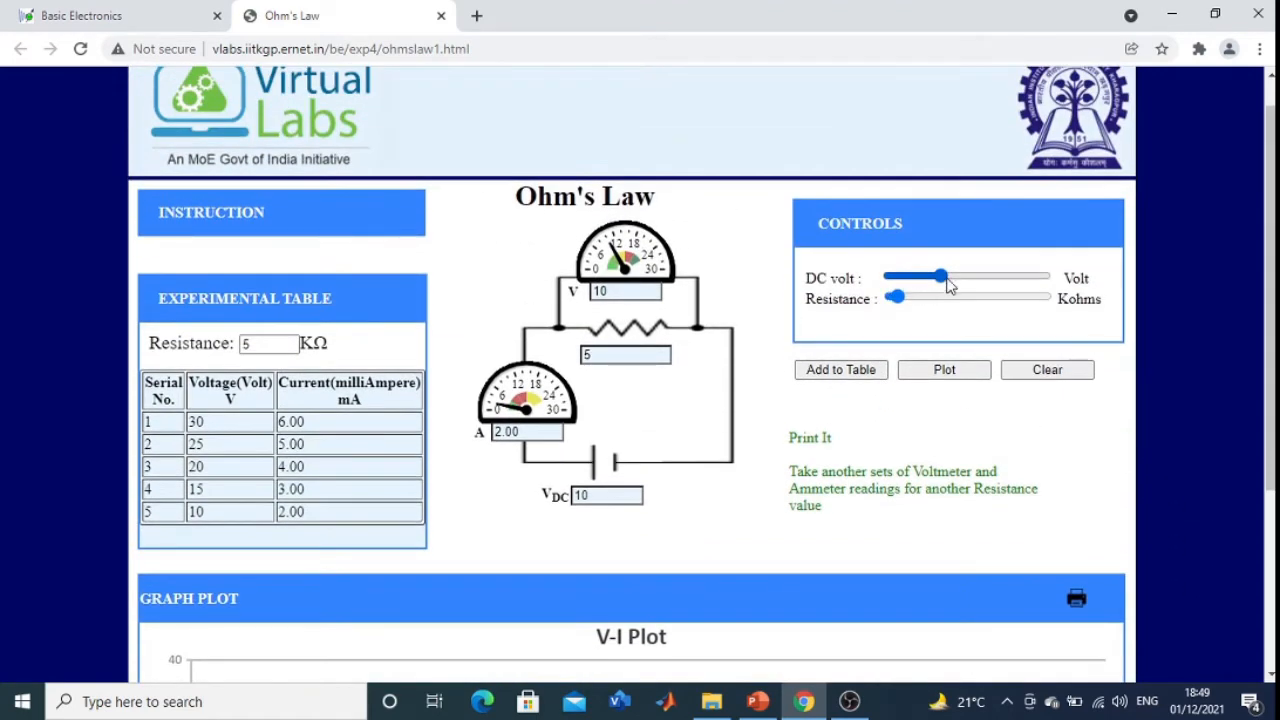
left_click_drag(945, 285, 916, 288)
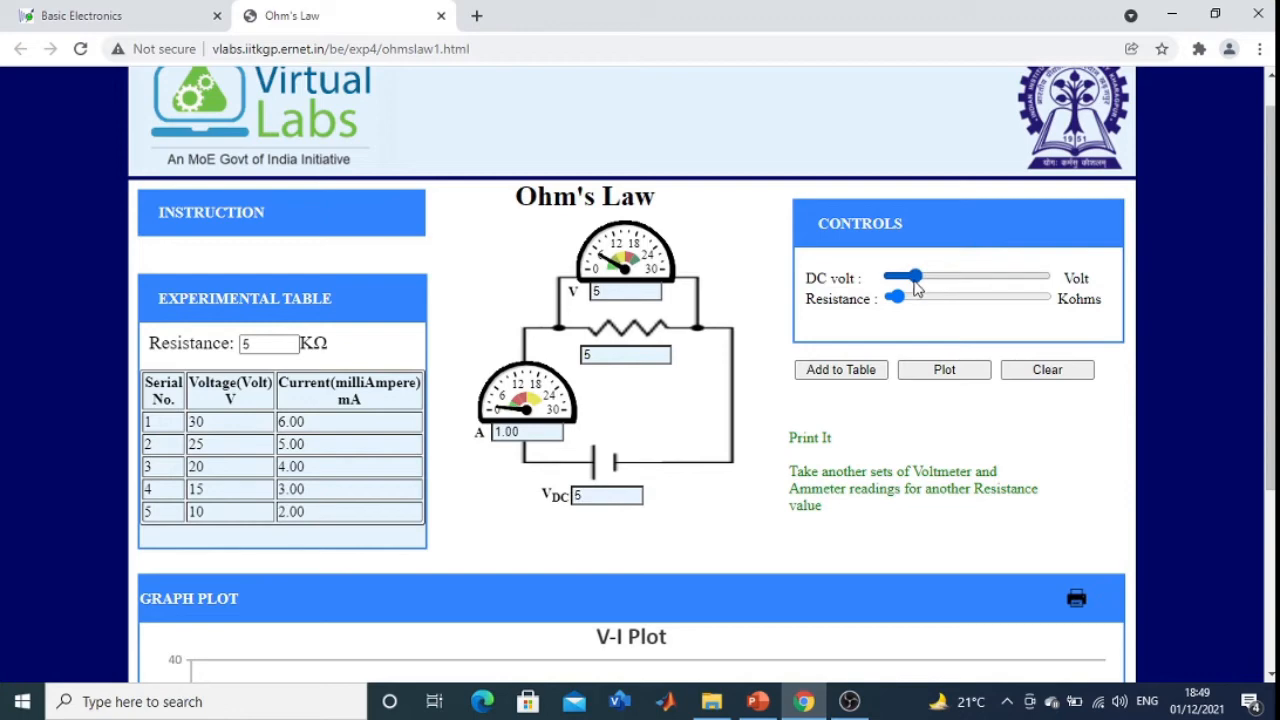
left_click(838, 372)
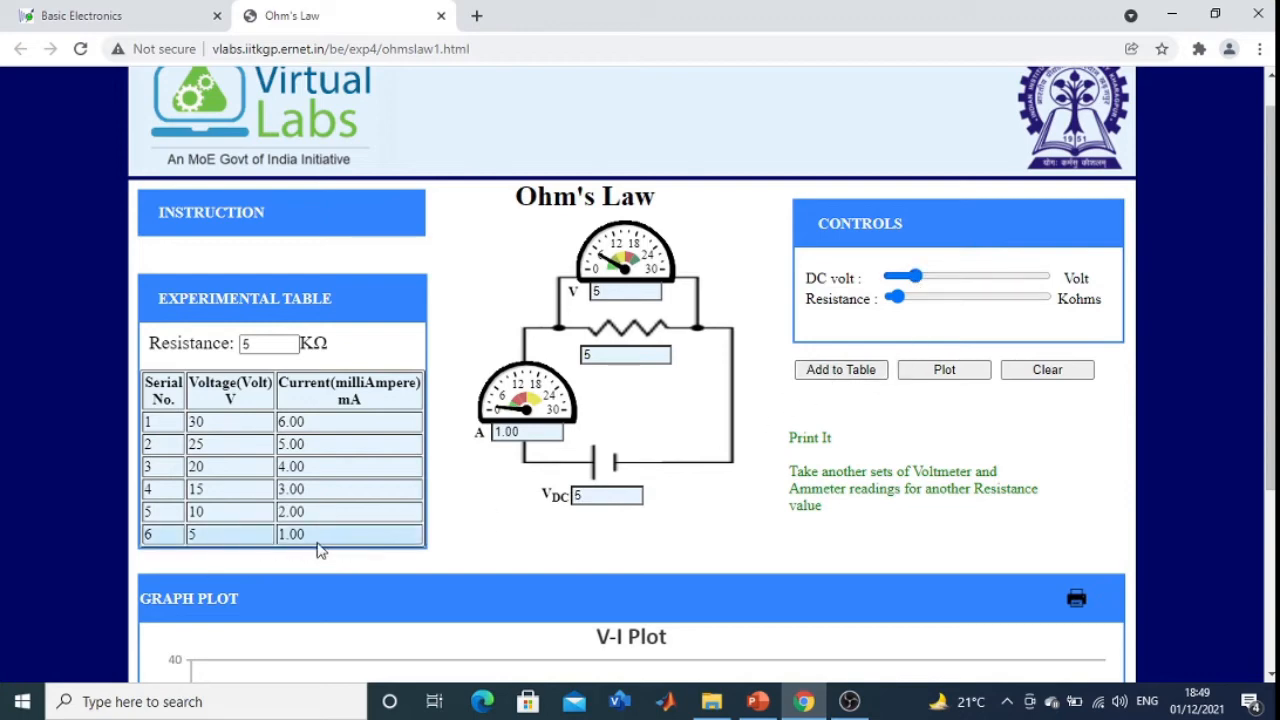
left_click(946, 371)
scroll(951, 374, "down", 1)
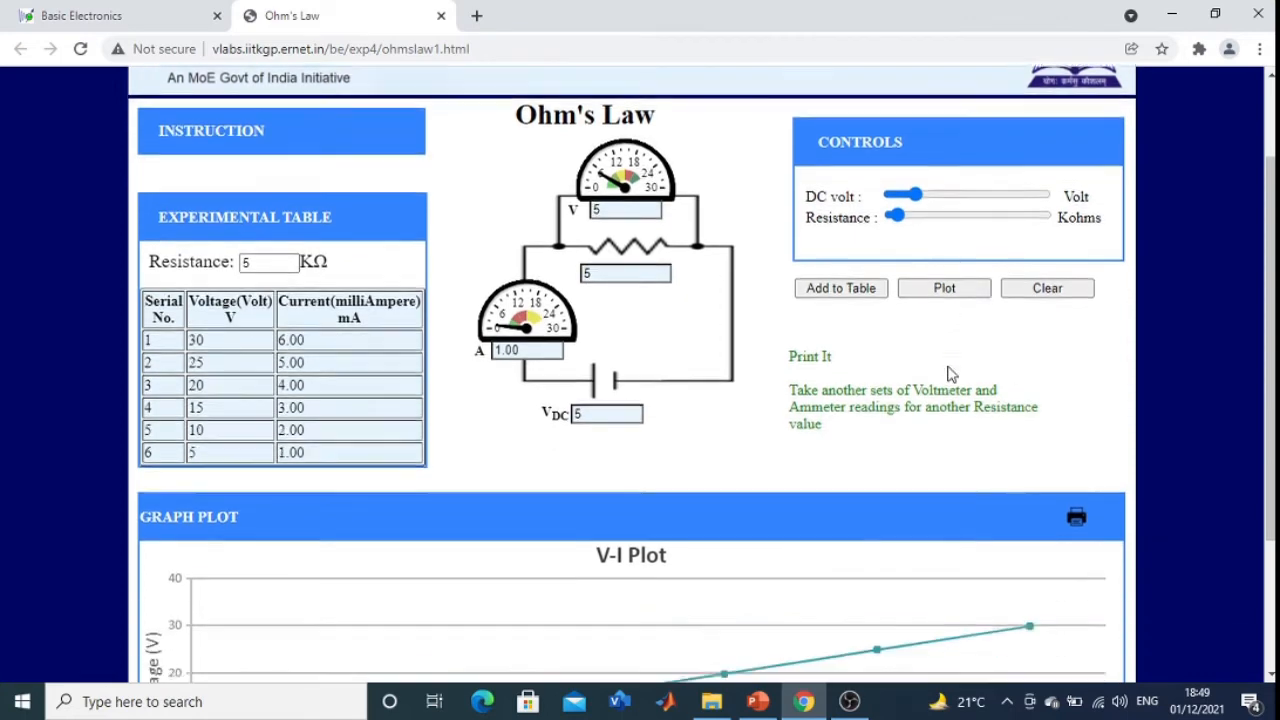
scroll(951, 374, "down", 2)
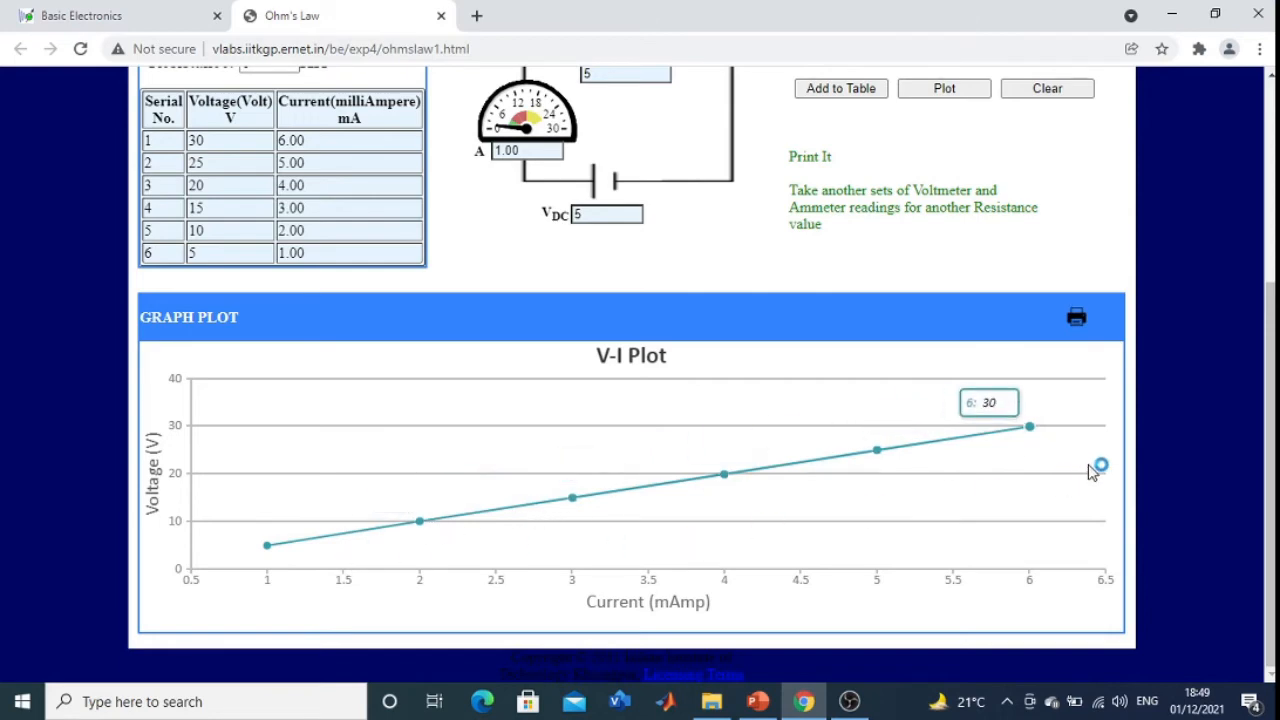
Return to the Basic Electronics simulation list and open the Ohm's Law (draw circuit) experiment.
scroll(744, 500, "up", 3)
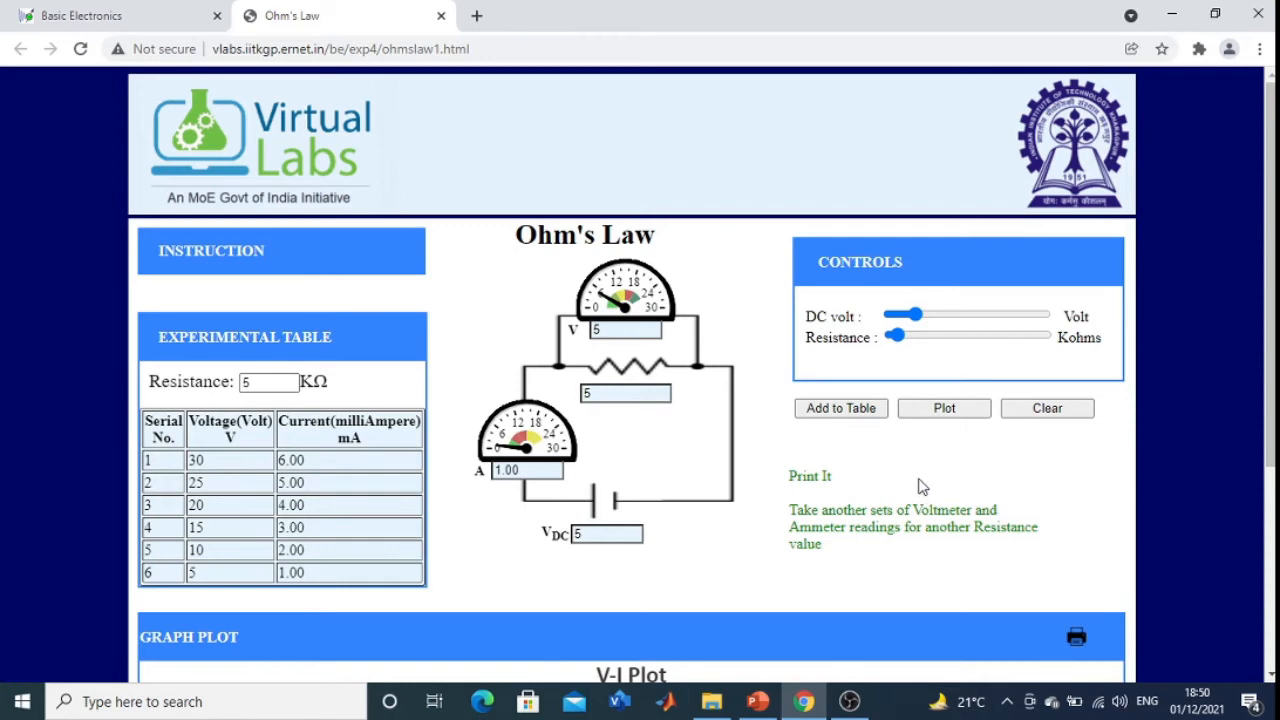
left_click(137, 24)
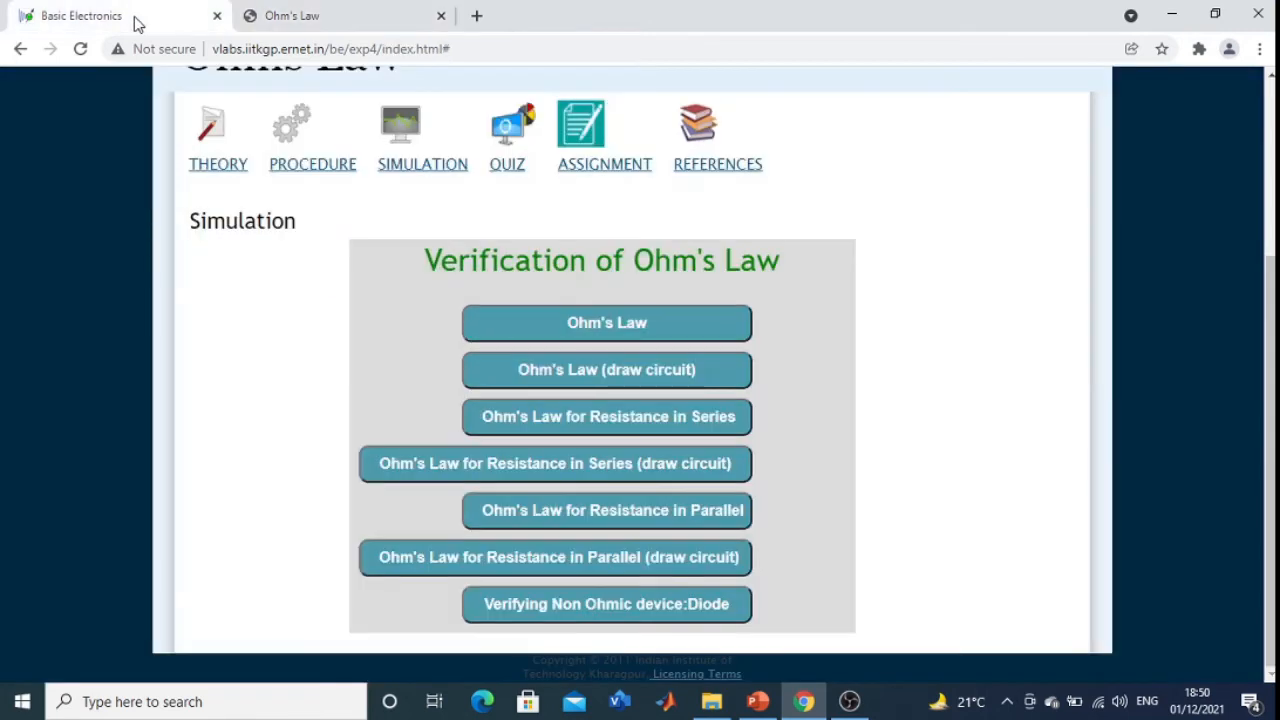
left_click(609, 370)
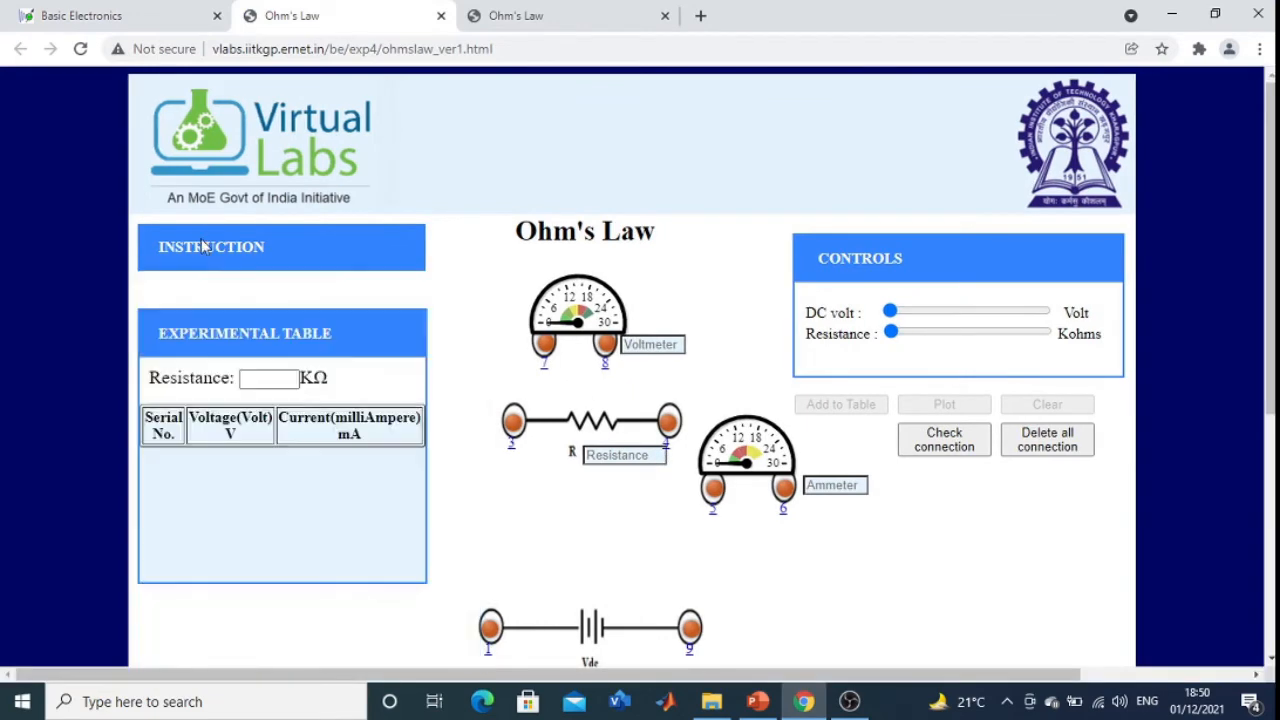
Following the instructions, wire battery terminal 1 to resistor terminal 3, and terminal 3 to voltmeter terminal 7.
mouse_move(195, 248)
left_click_drag(490, 632, 514, 426)
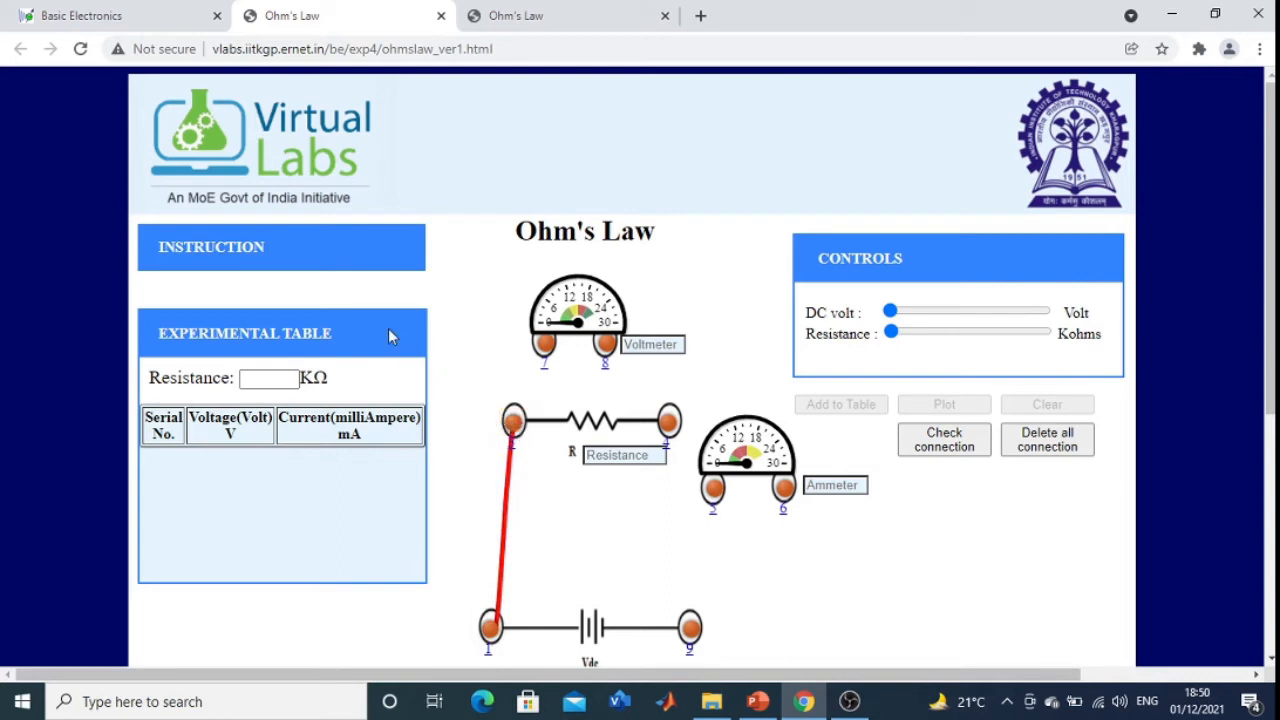
left_click(221, 244)
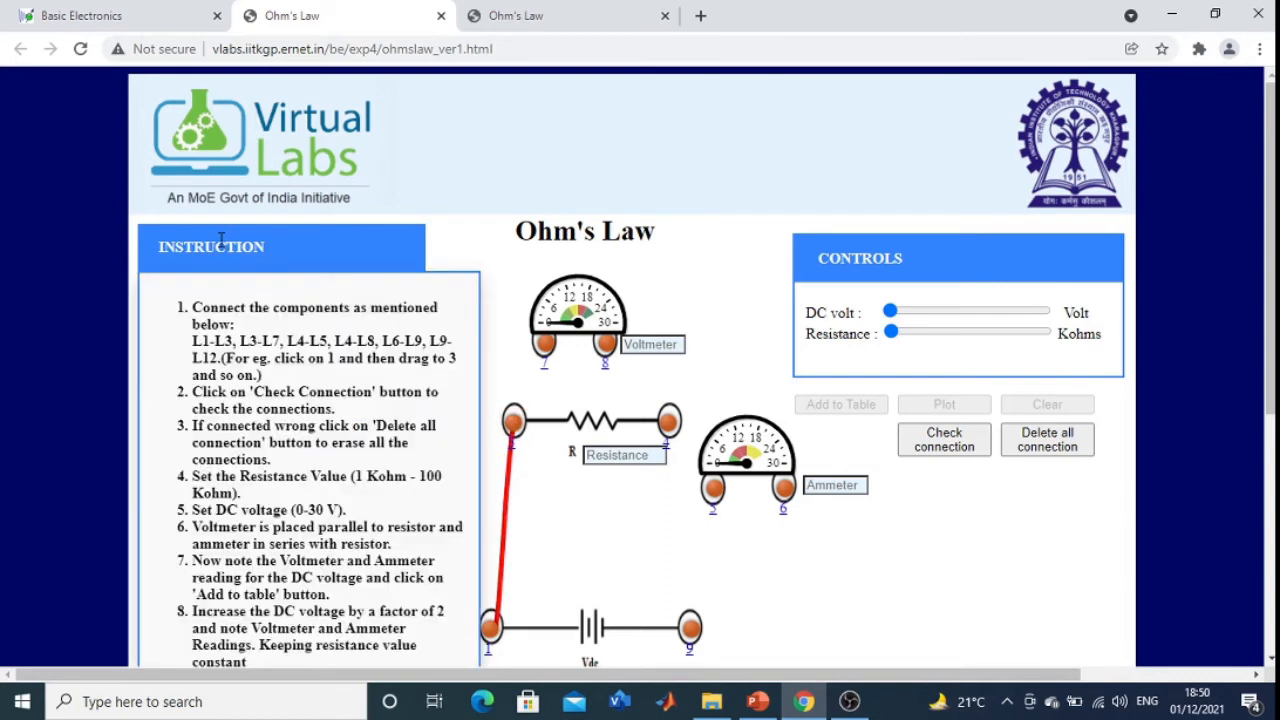
left_click(221, 244)
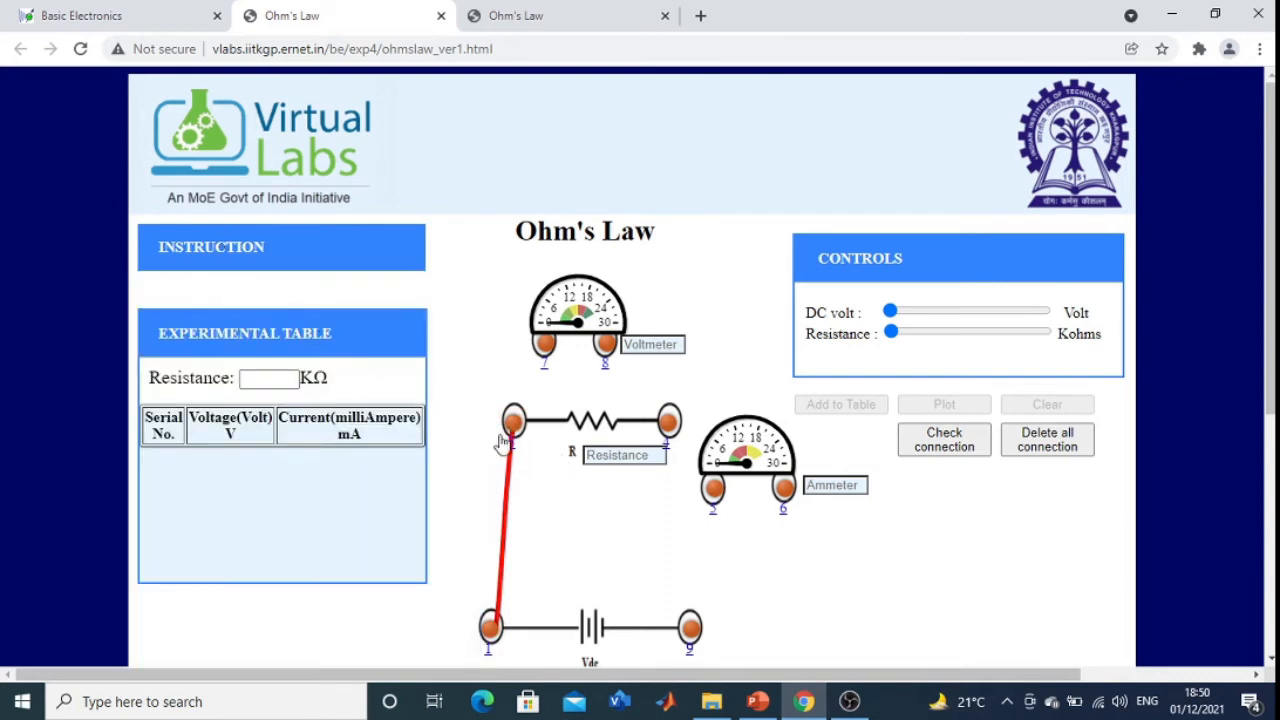
left_click_drag(516, 425, 548, 347)
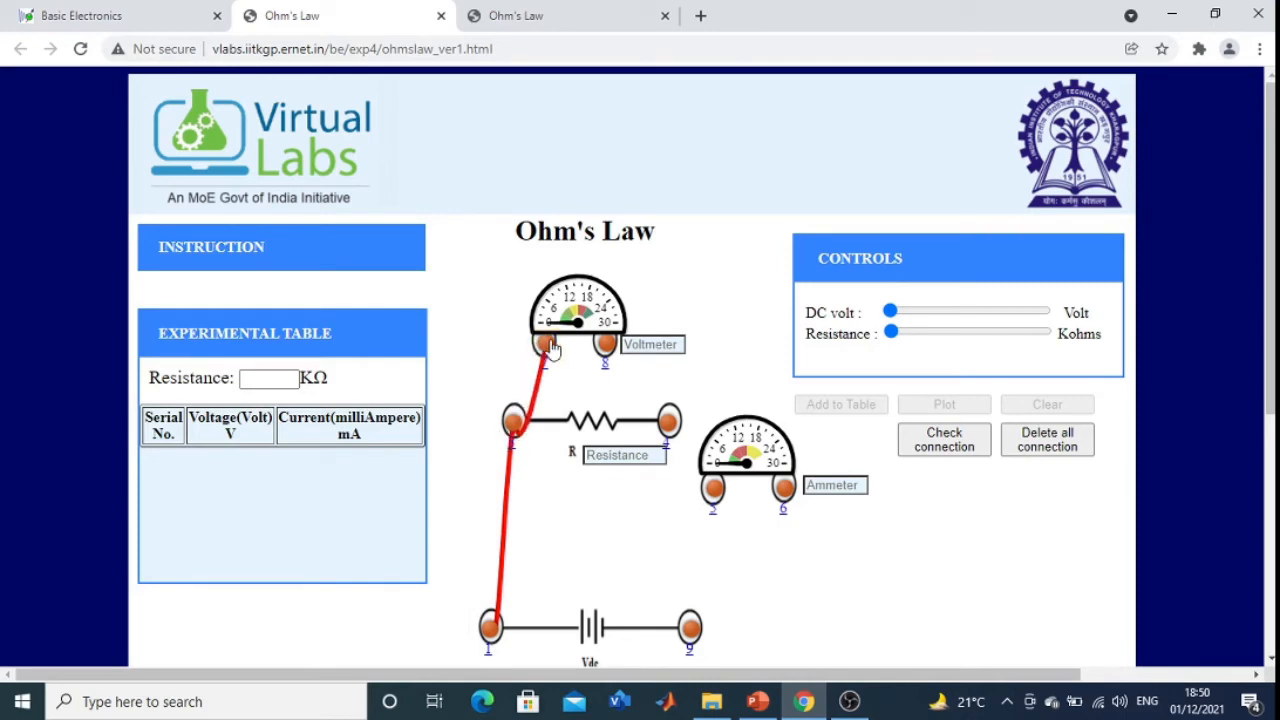
Connect resistor terminal 4 to ammeter terminal 5 and to voltmeter terminal 8, consulting the instructions for each link.
left_click(240, 246)
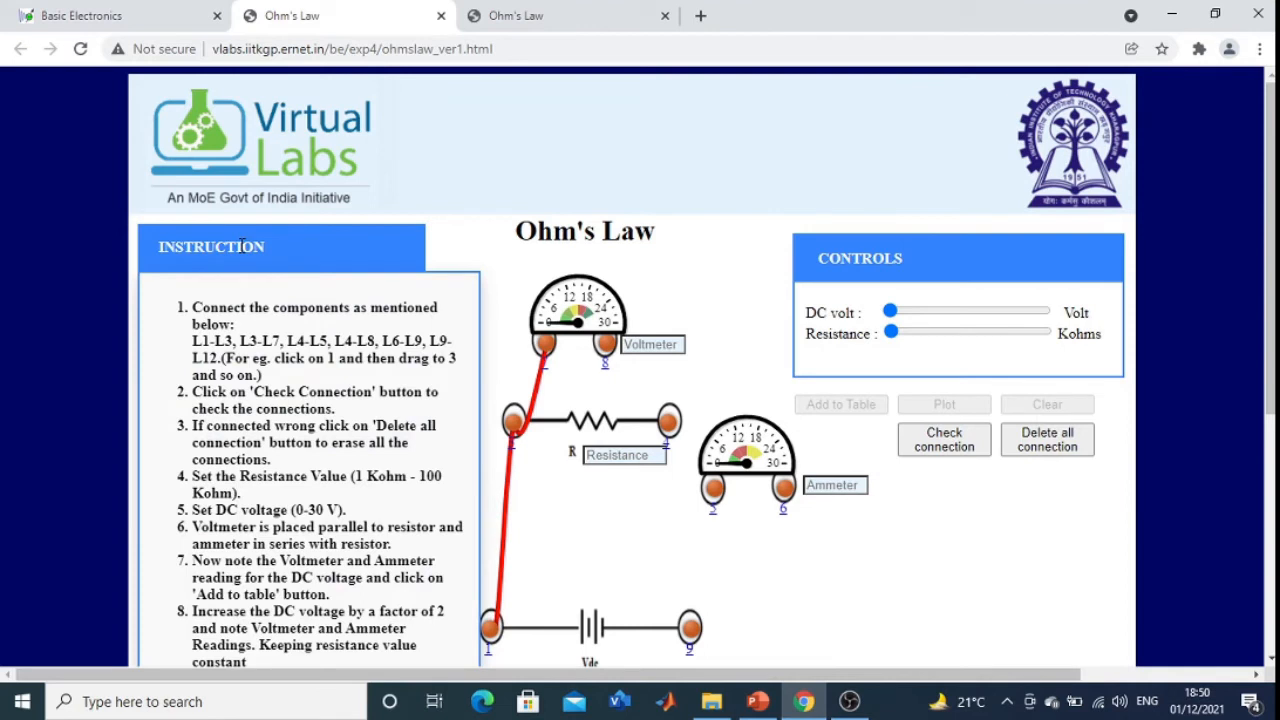
left_click(240, 246)
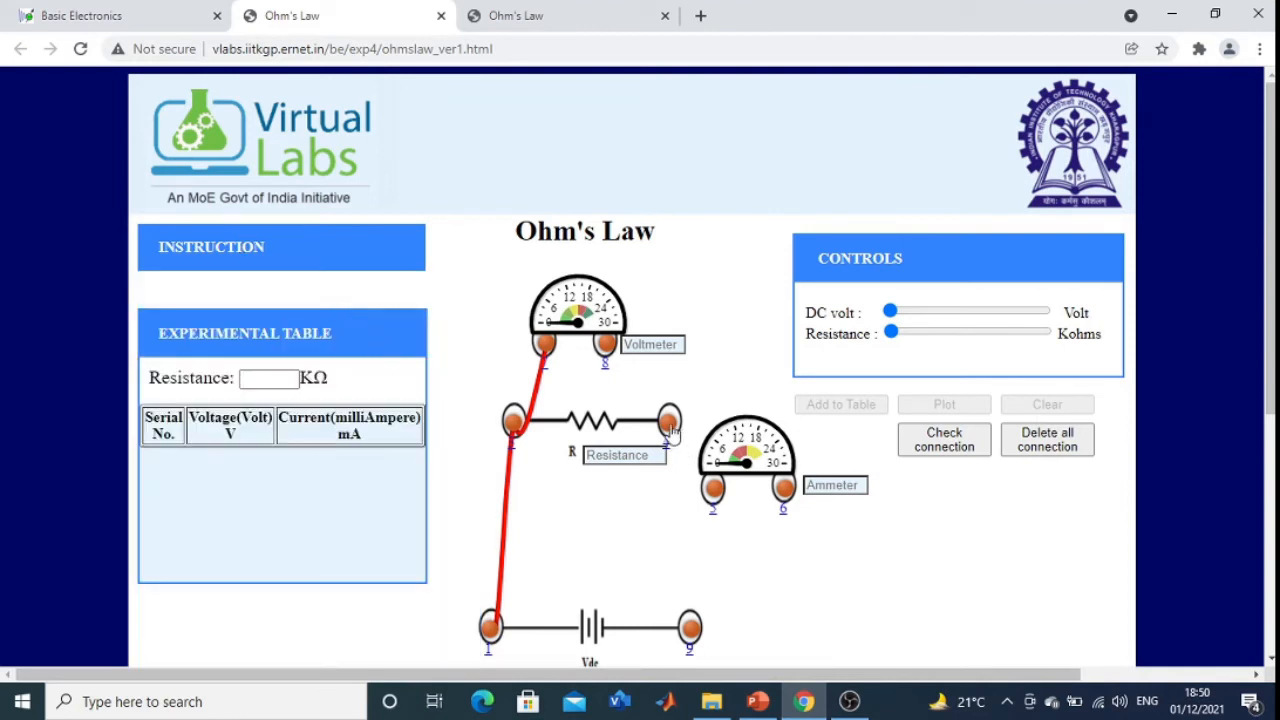
left_click_drag(670, 424, 721, 501)
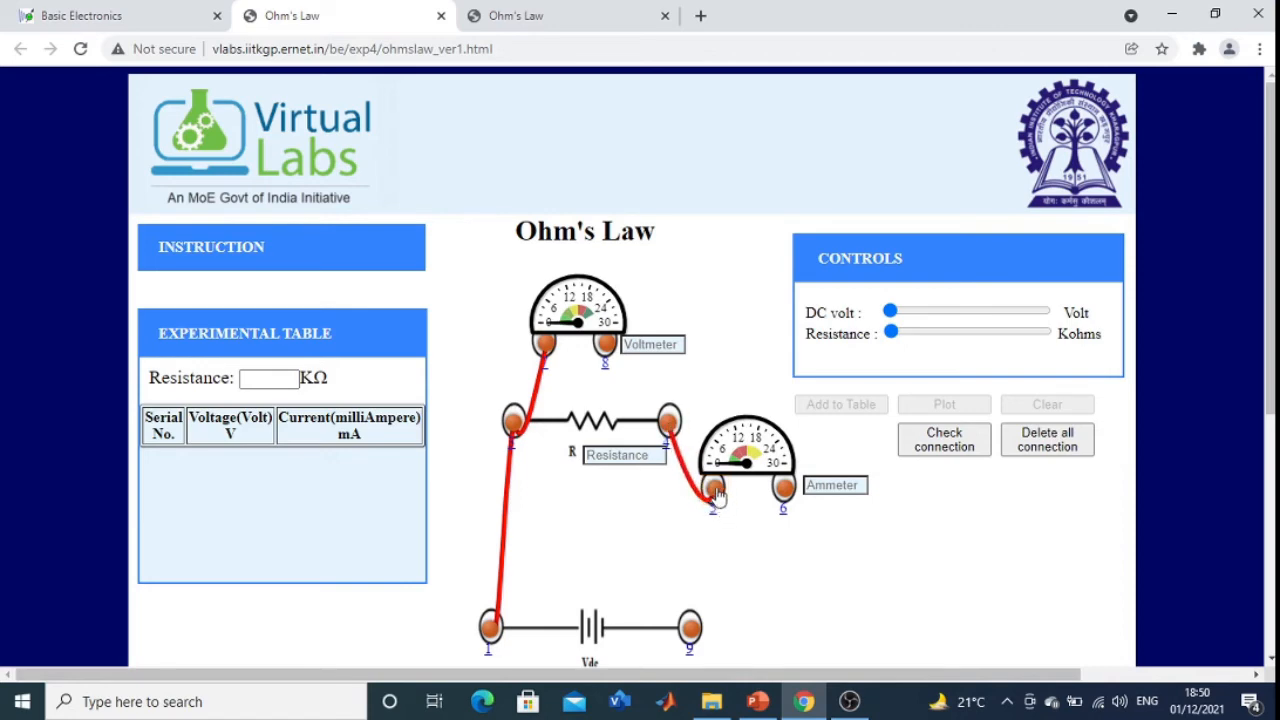
left_click(276, 254)
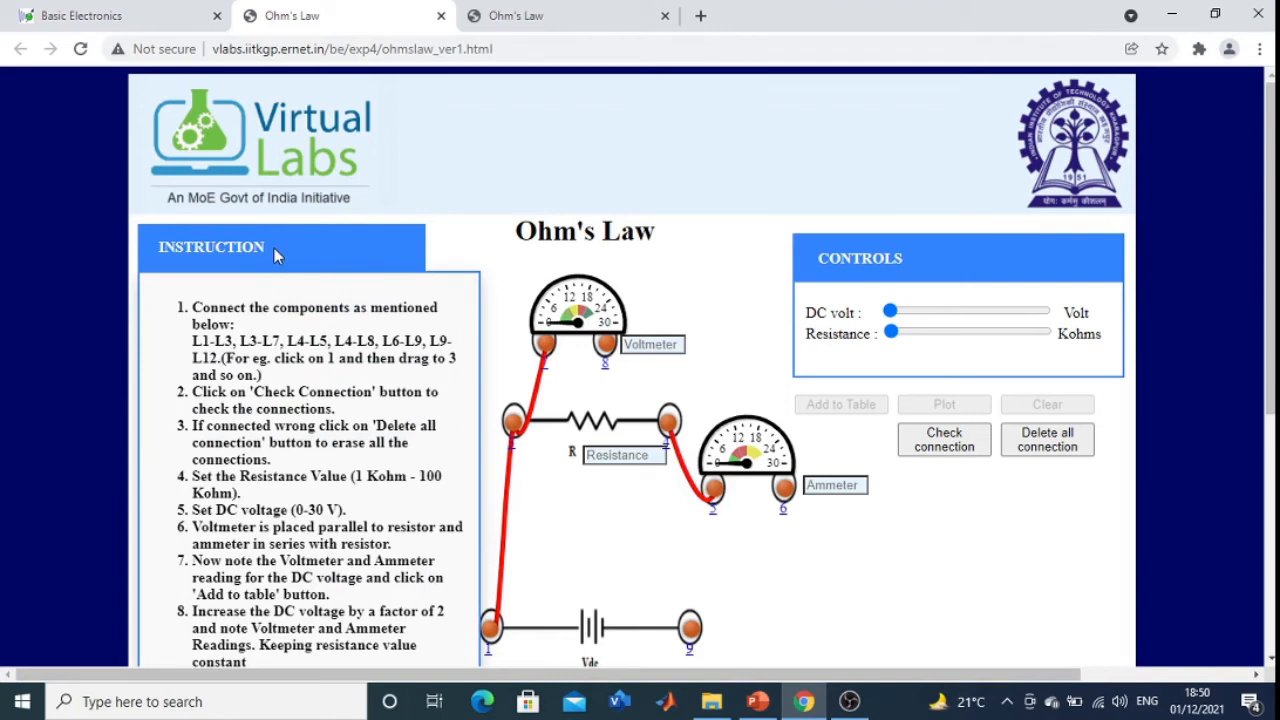
left_click(274, 248)
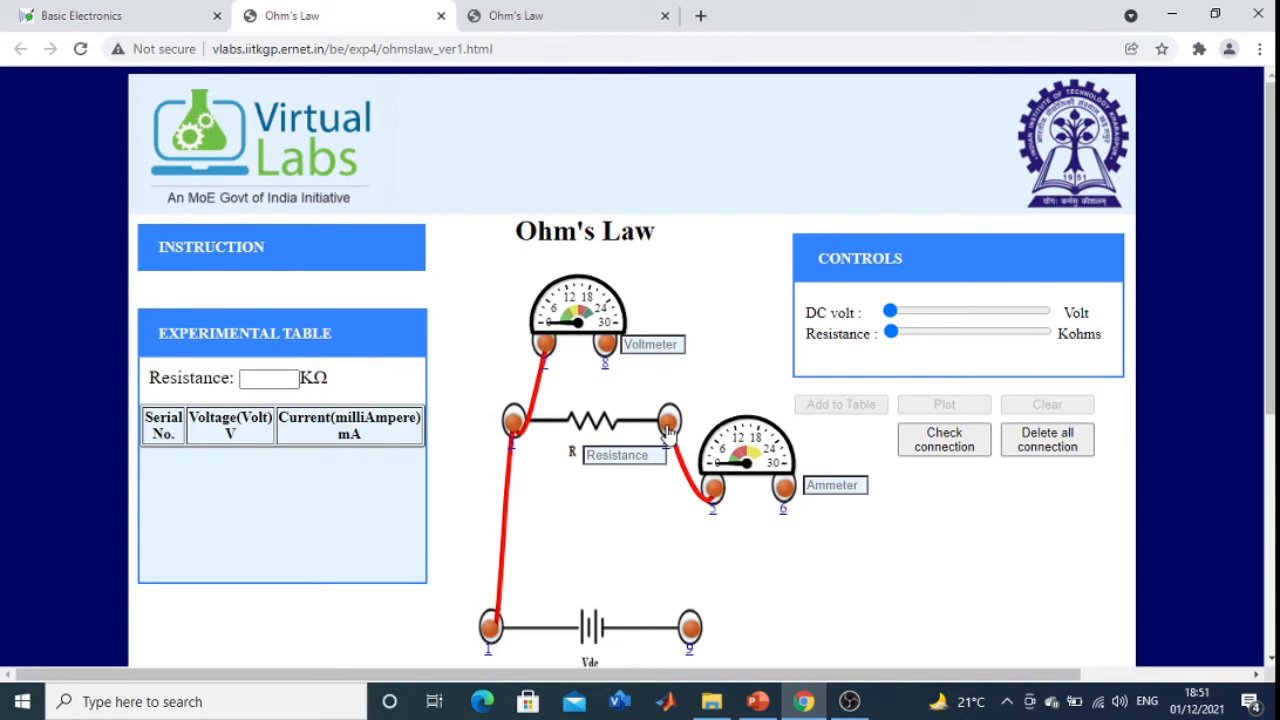
left_click_drag(668, 428, 607, 355)
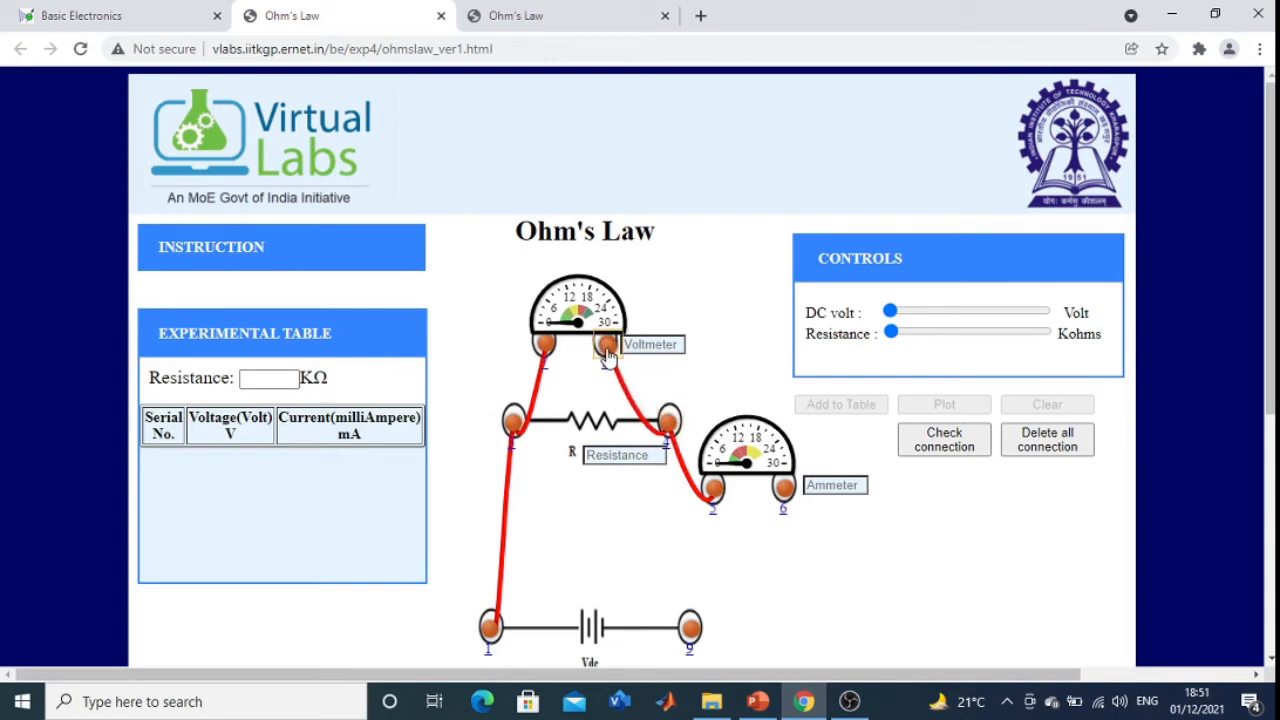
Wire ammeter terminal 6 to battery terminal 9, and terminal 9 to ground terminal 12, as the instructions specify.
left_click(293, 256)
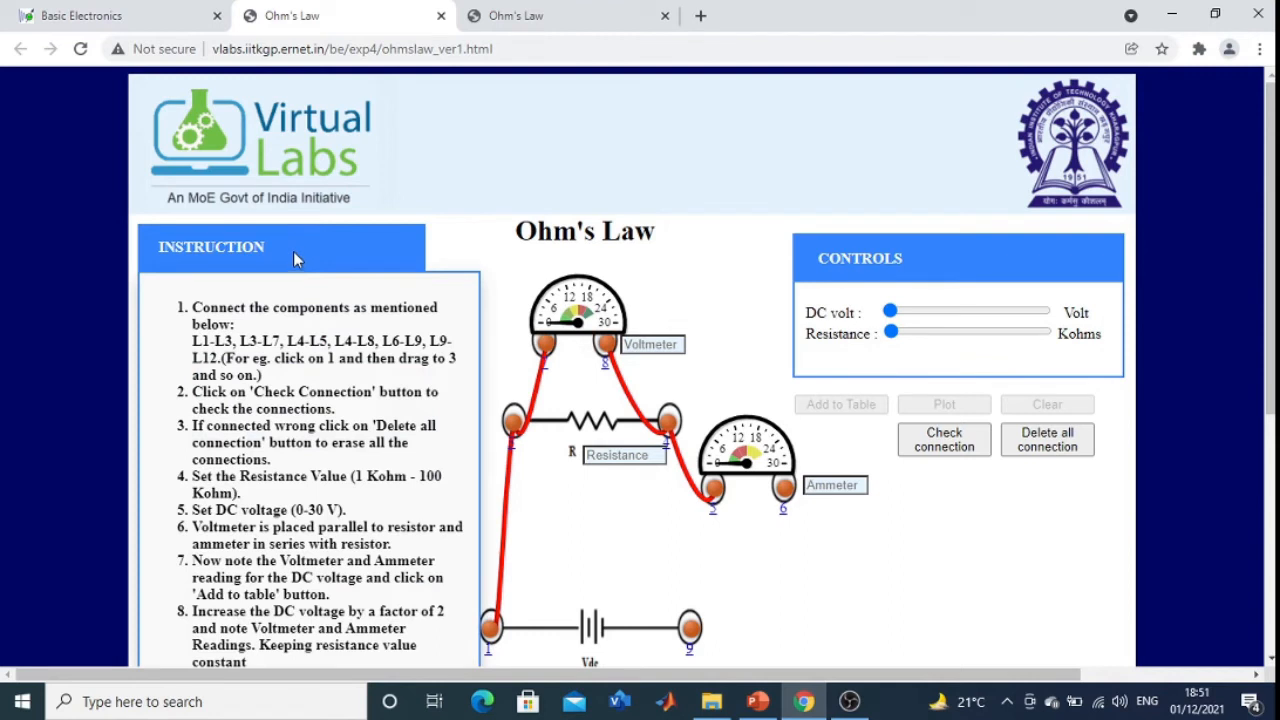
left_click(293, 259)
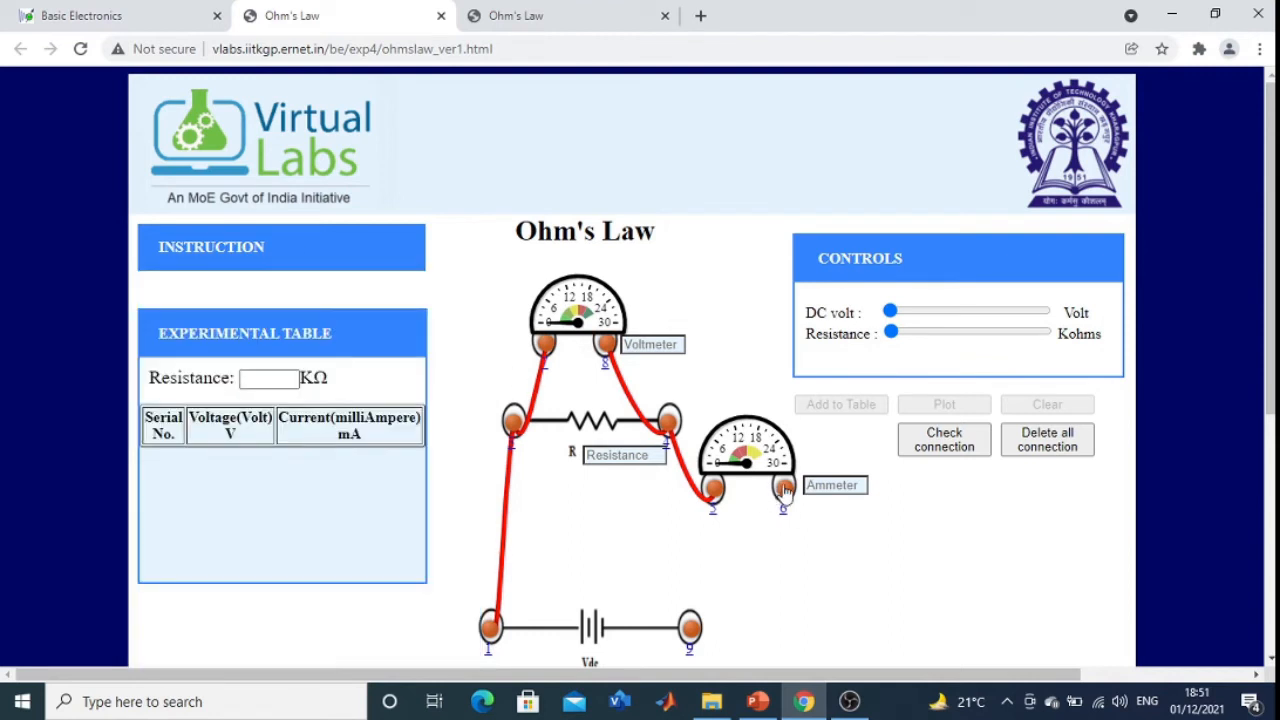
left_click_drag(784, 488, 690, 632)
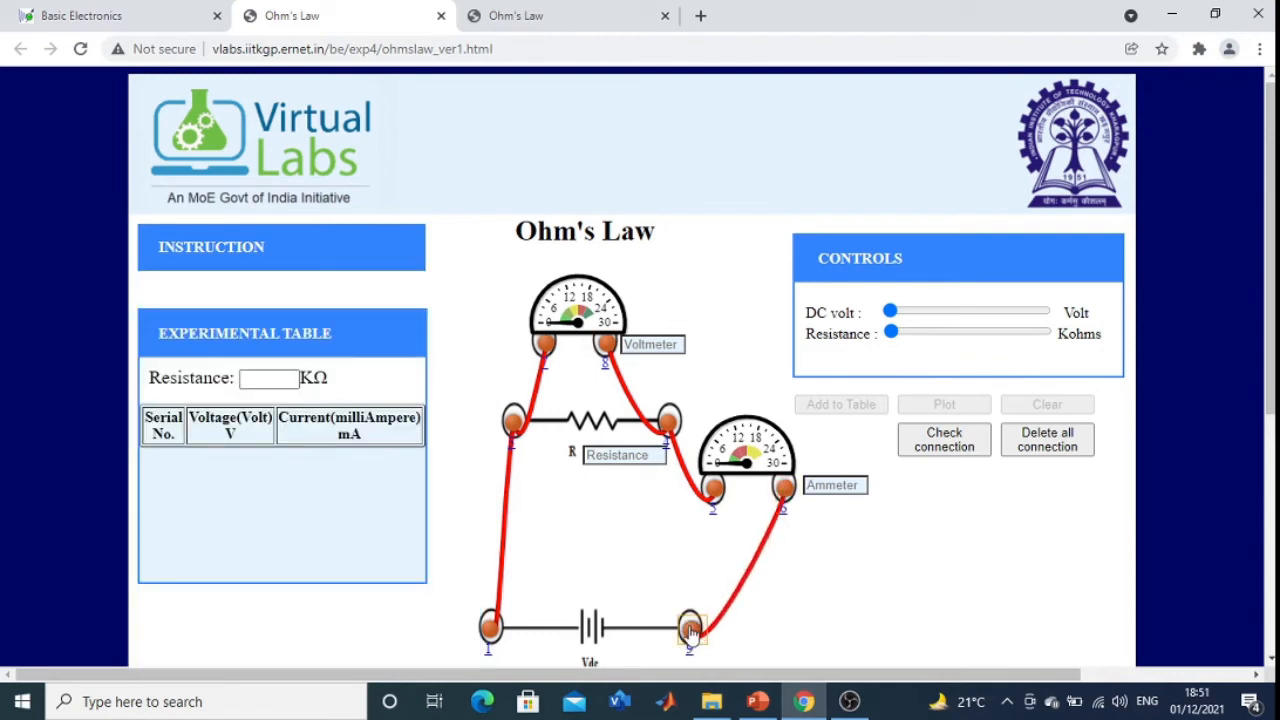
left_click(365, 257)
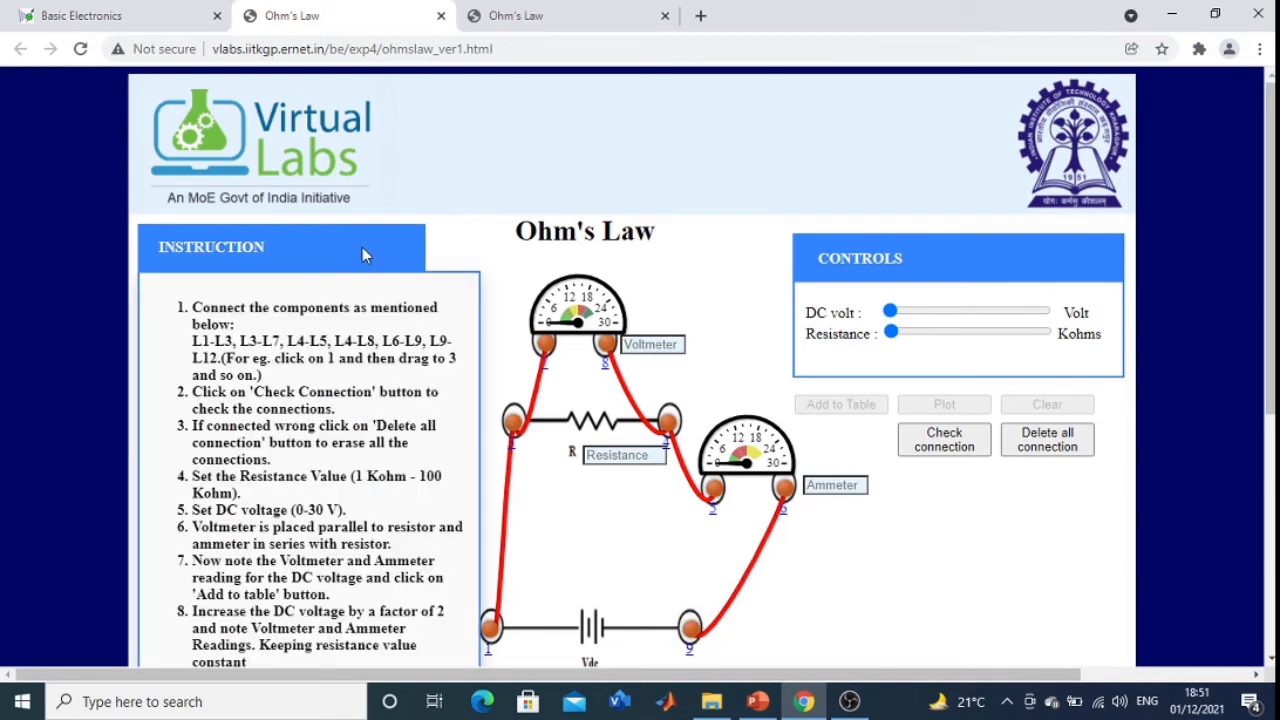
left_click(362, 247)
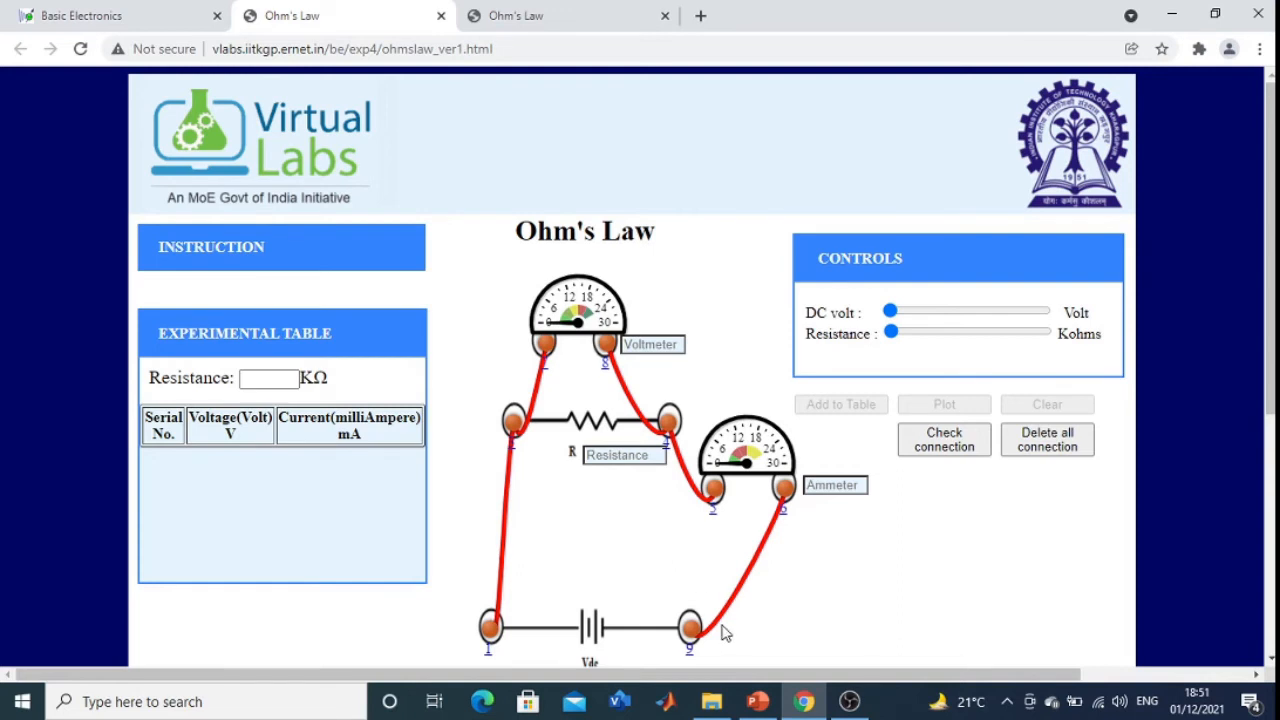
scroll(723, 575, "down", 1)
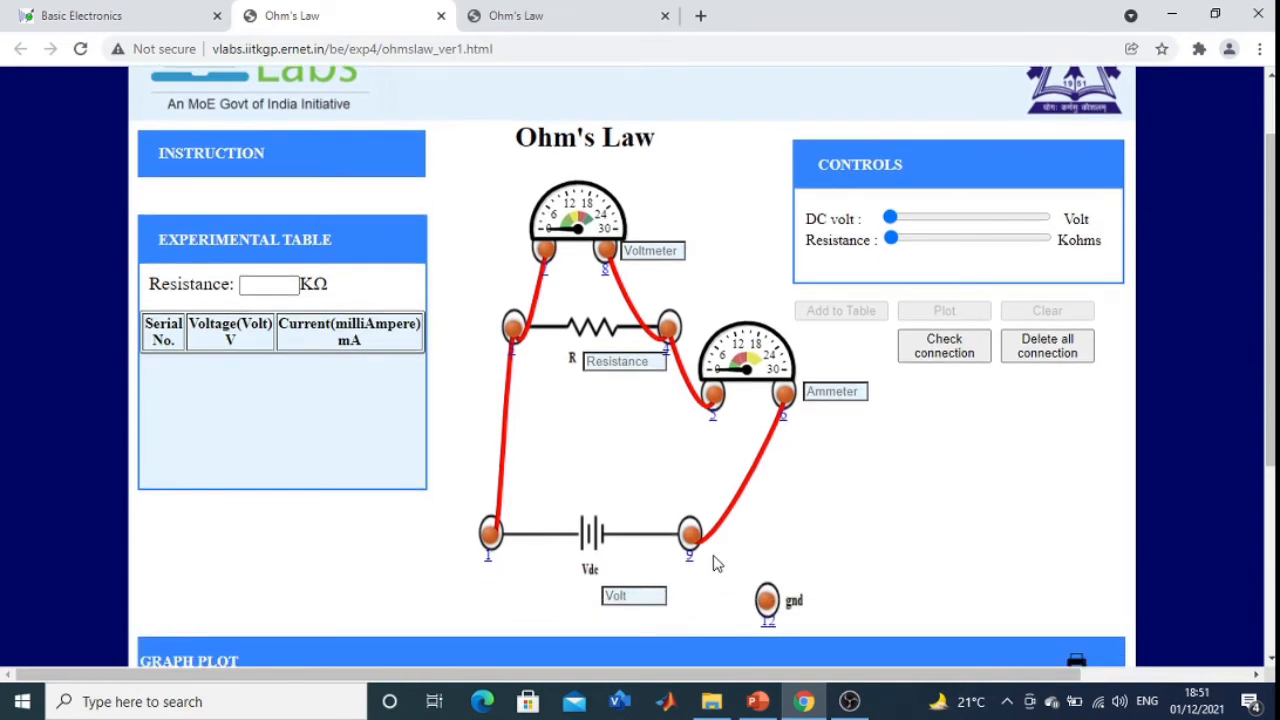
left_click_drag(690, 535, 764, 612)
Reread the instructions, run the connection check on the completed circuit and dismiss its message.
left_click(304, 152)
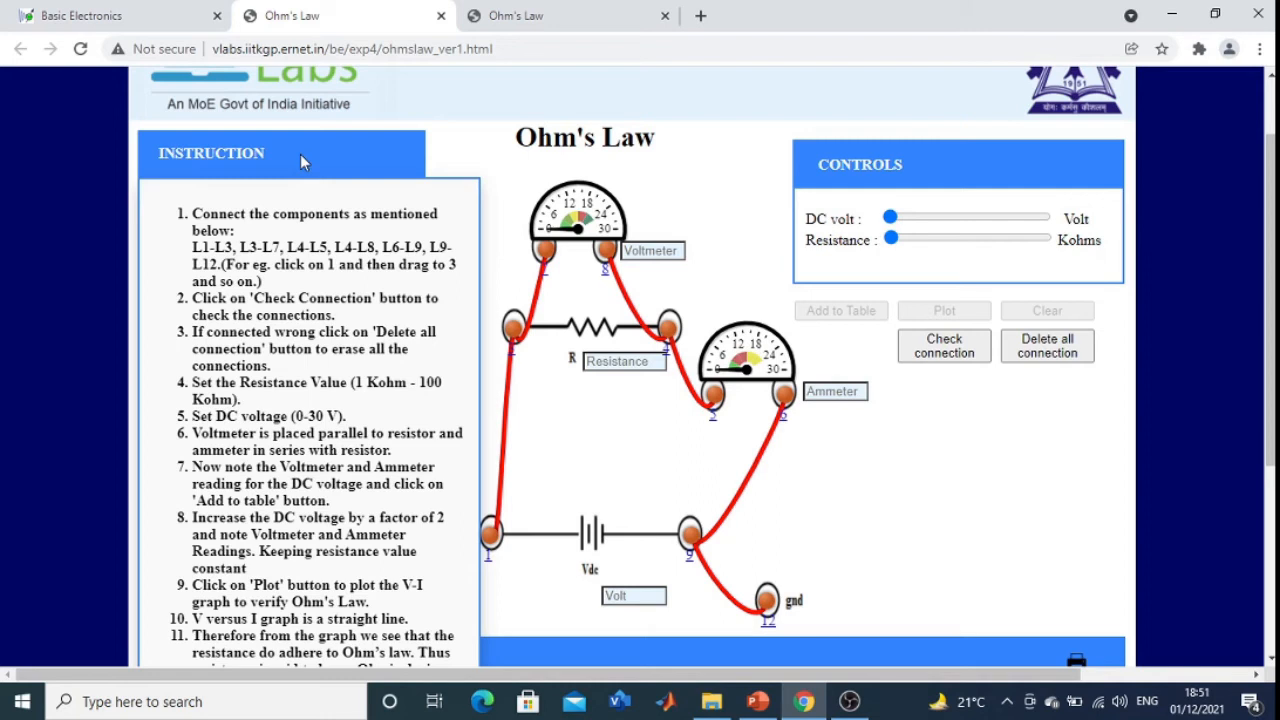
left_click(300, 154)
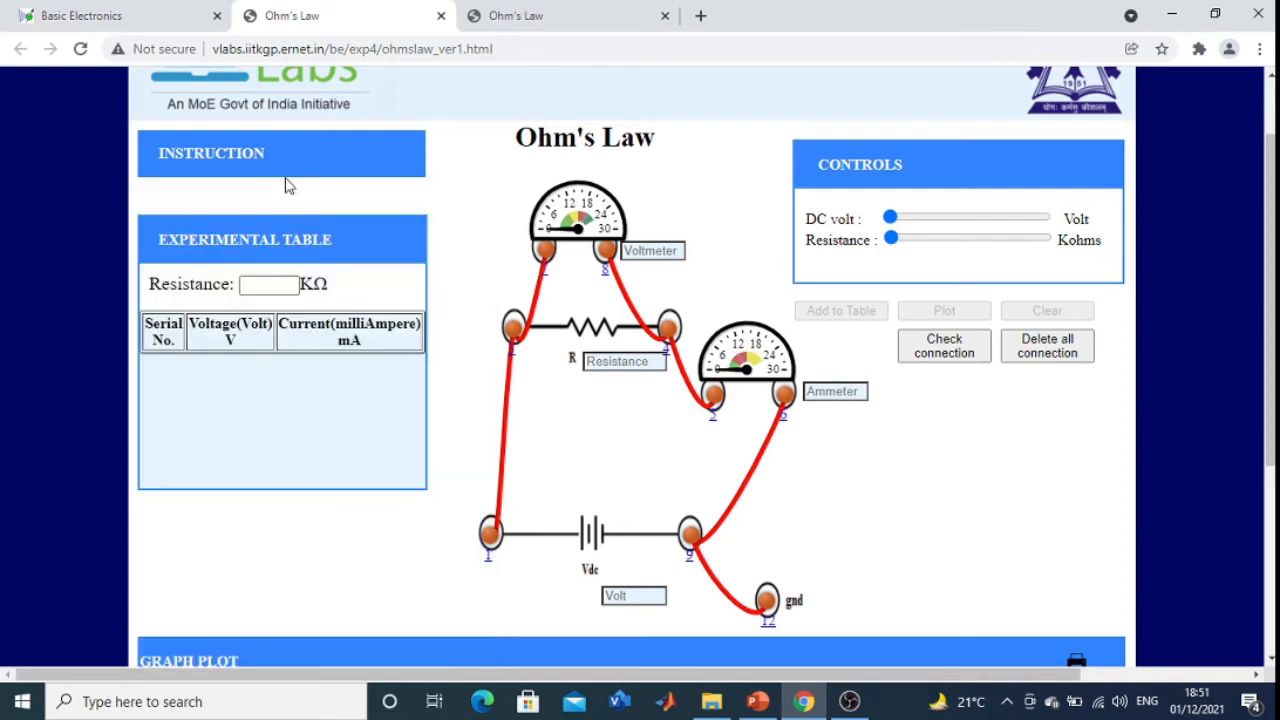
left_click(288, 151)
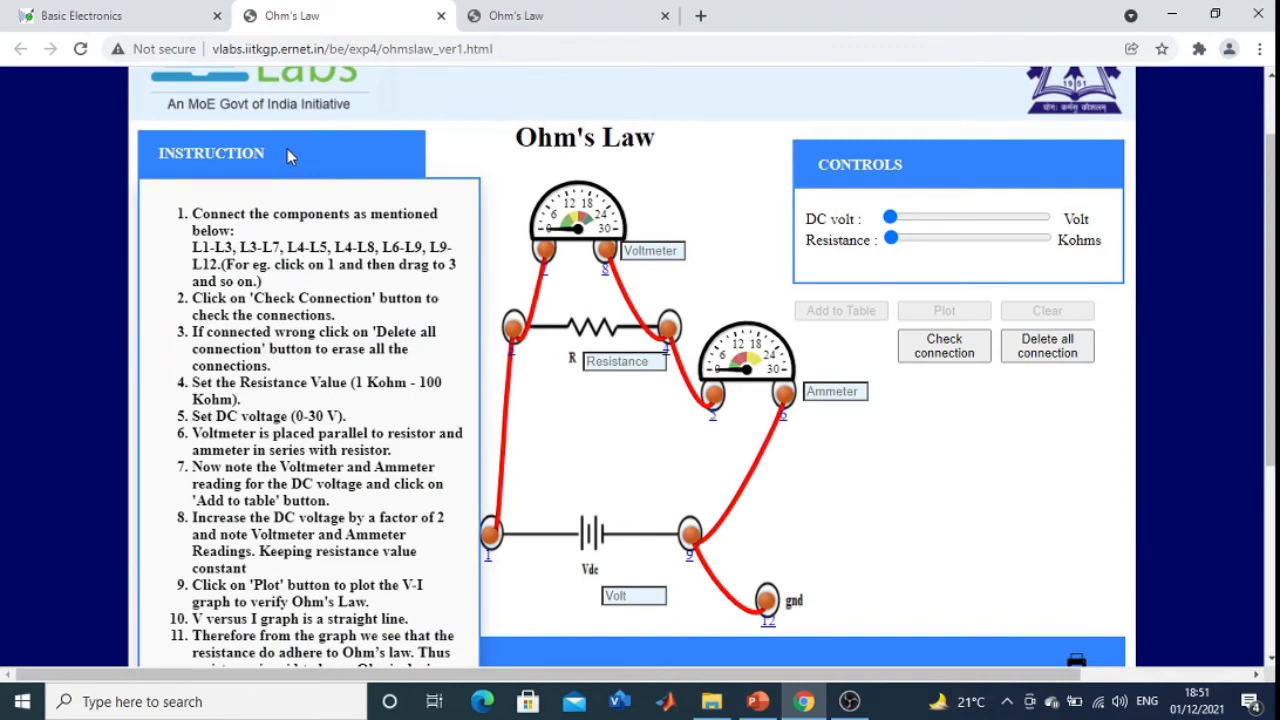
left_click(288, 153)
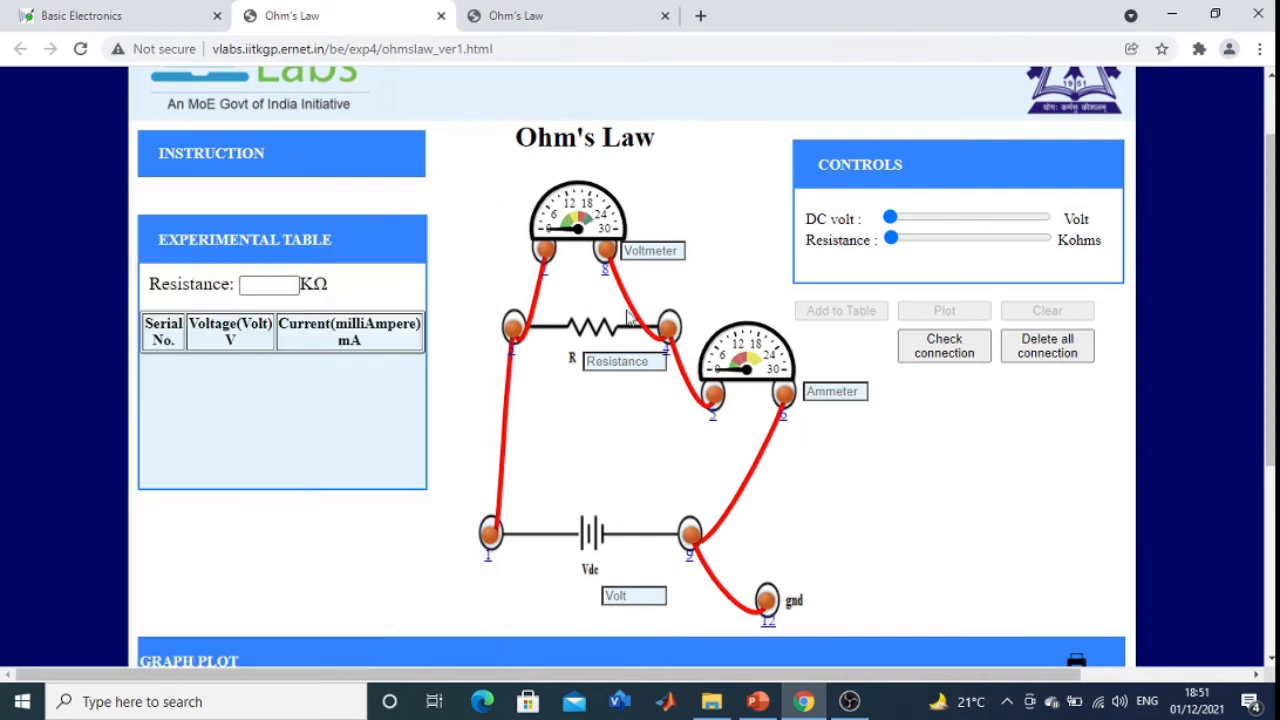
left_click(945, 346)
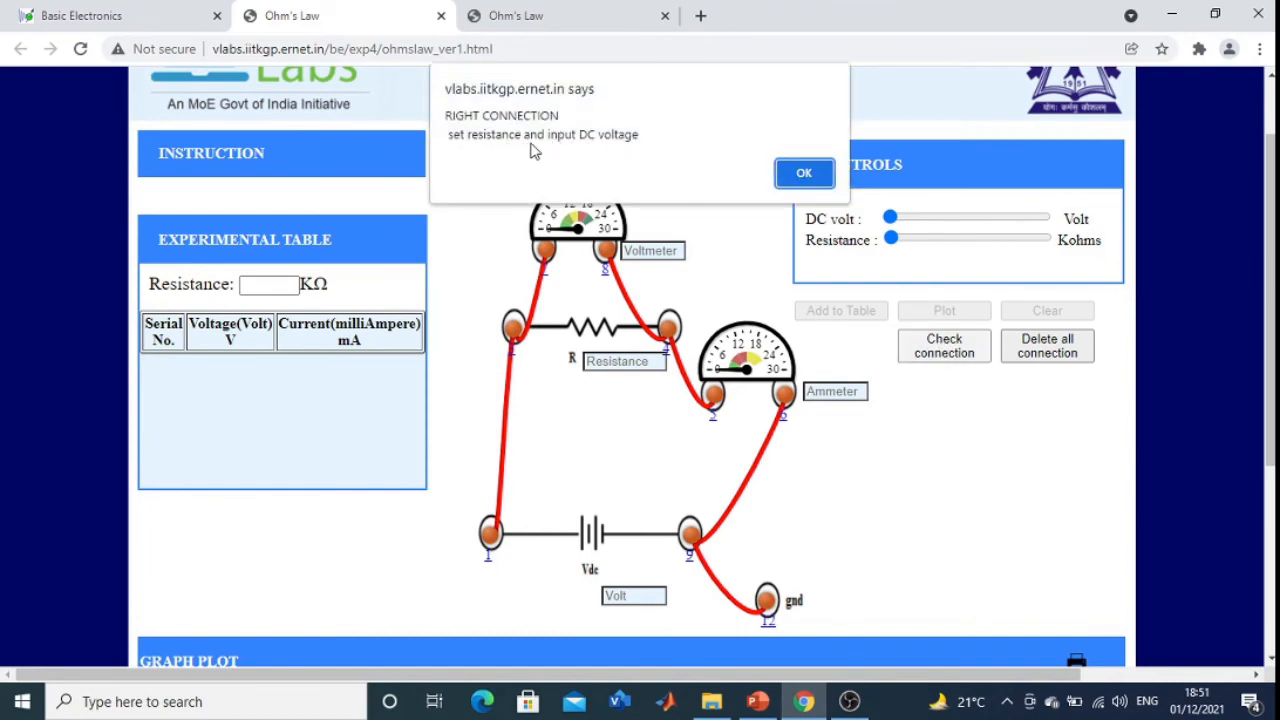
left_click(804, 174)
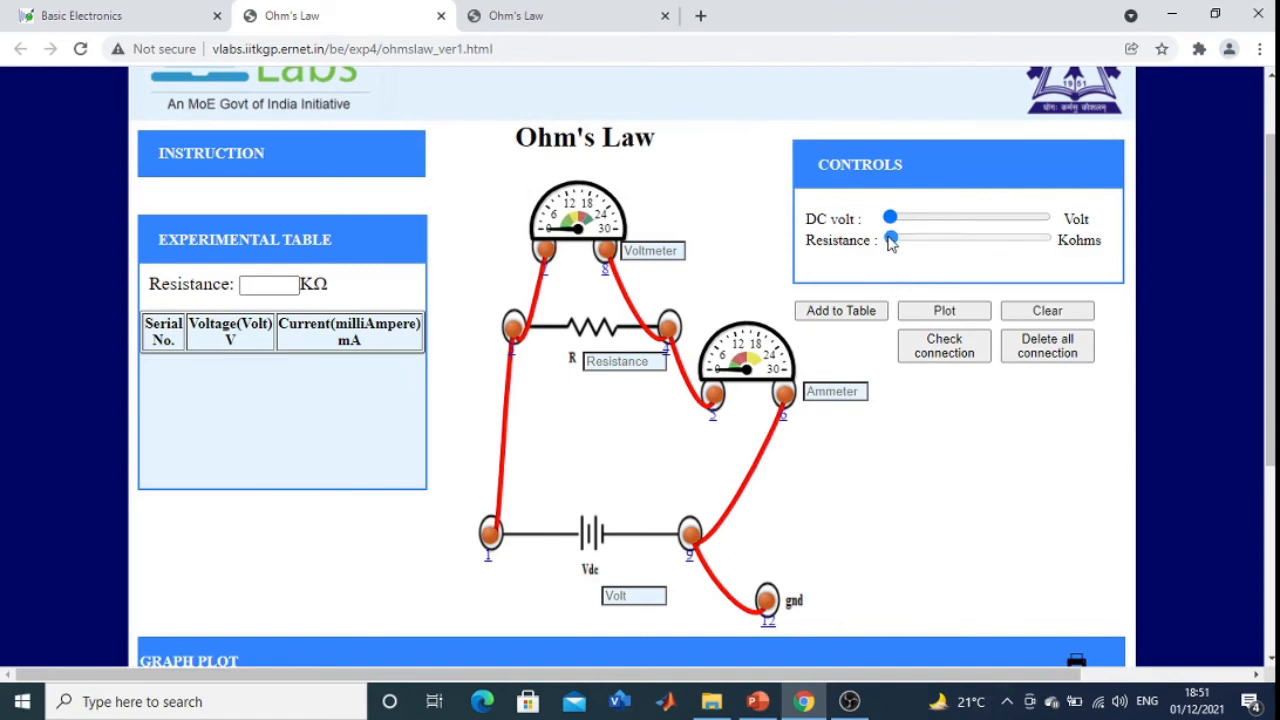
Set the resistance to 5 kΩ and the DC voltage to 20 V, add the reading to the table and plot it.
left_click_drag(891, 240, 993, 222)
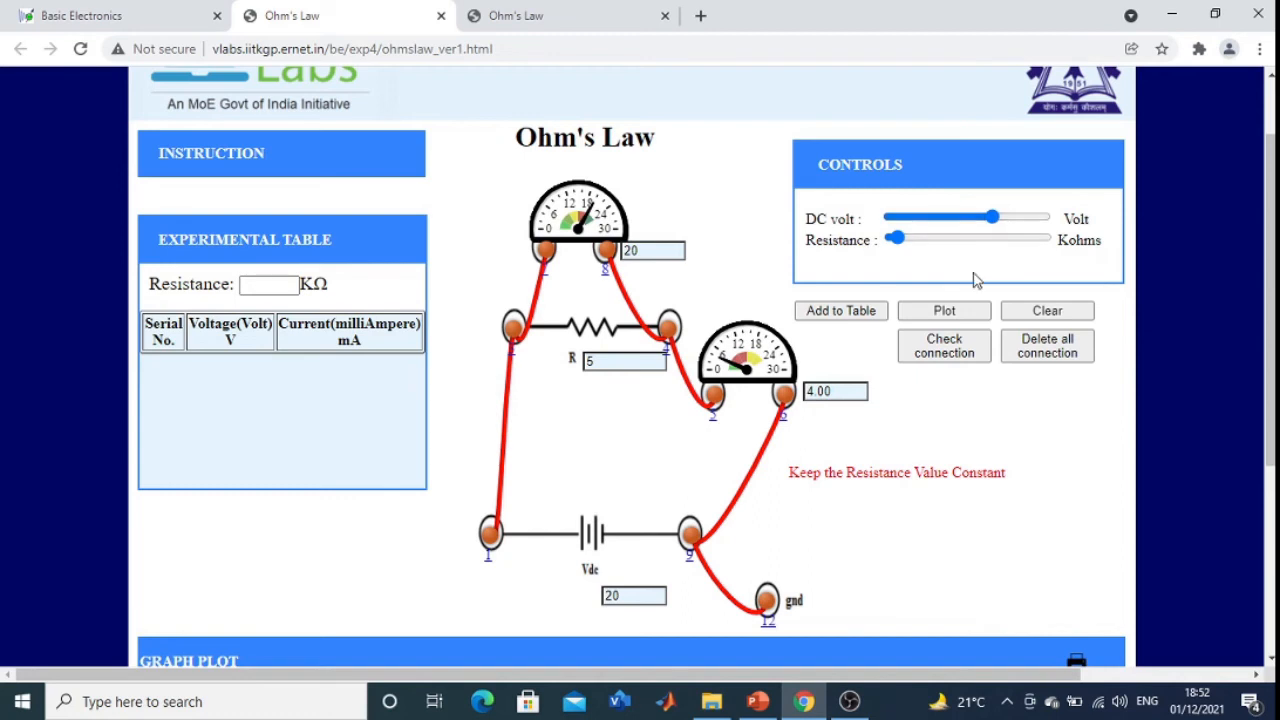
left_click(843, 313)
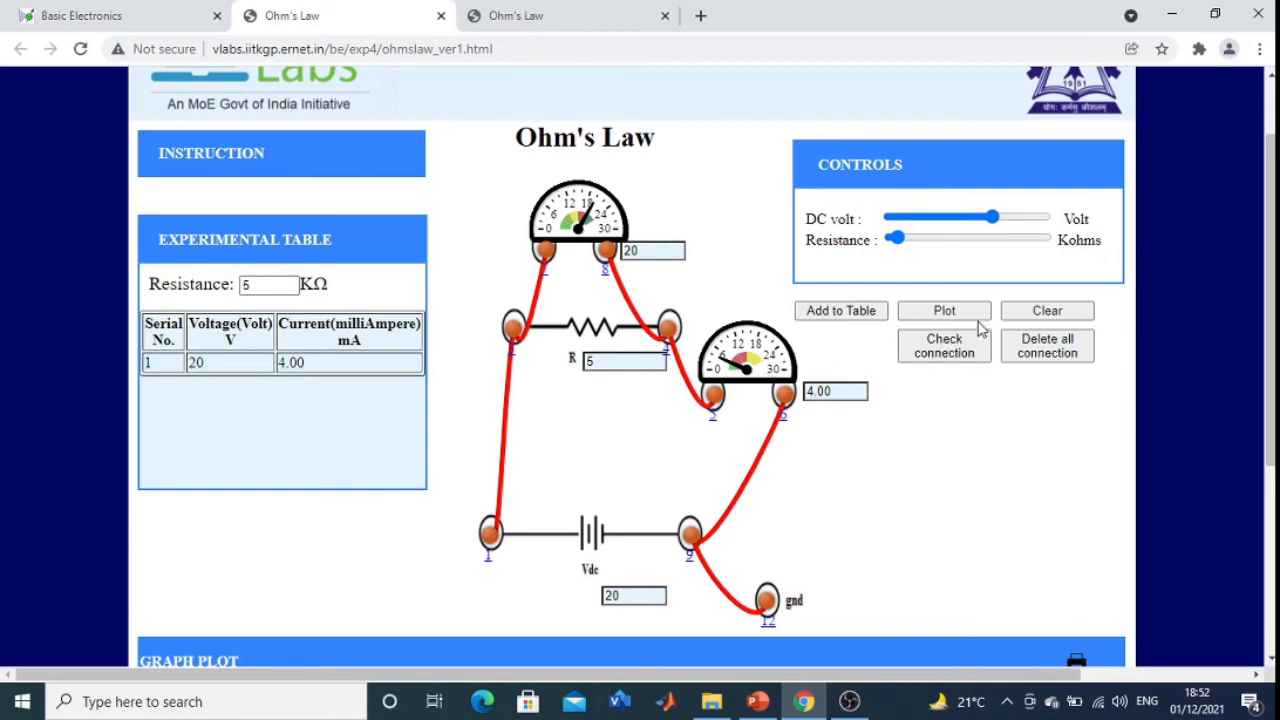
left_click(944, 313)
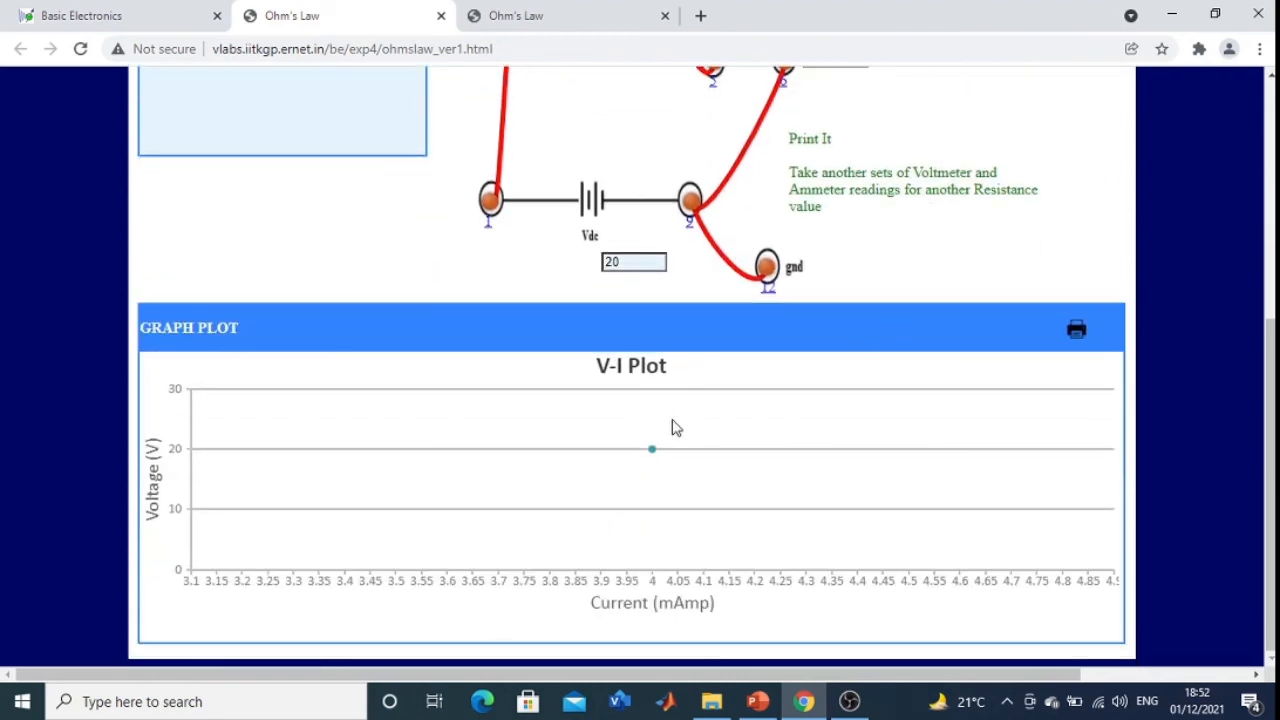
mouse_move(654, 450)
Reduce the DC voltage to 15 V, add the reading to the experimental table and update the V-I plot.
scroll(749, 406, "up", 4)
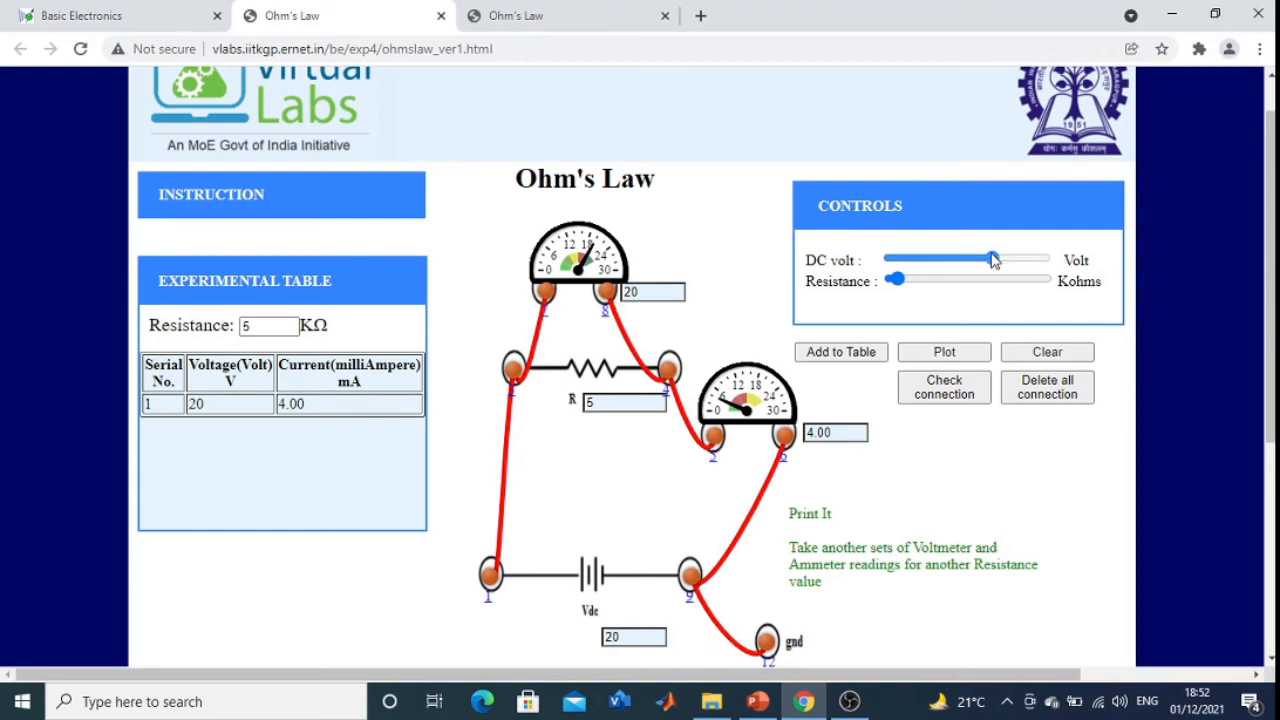
left_click_drag(993, 258, 971, 267)
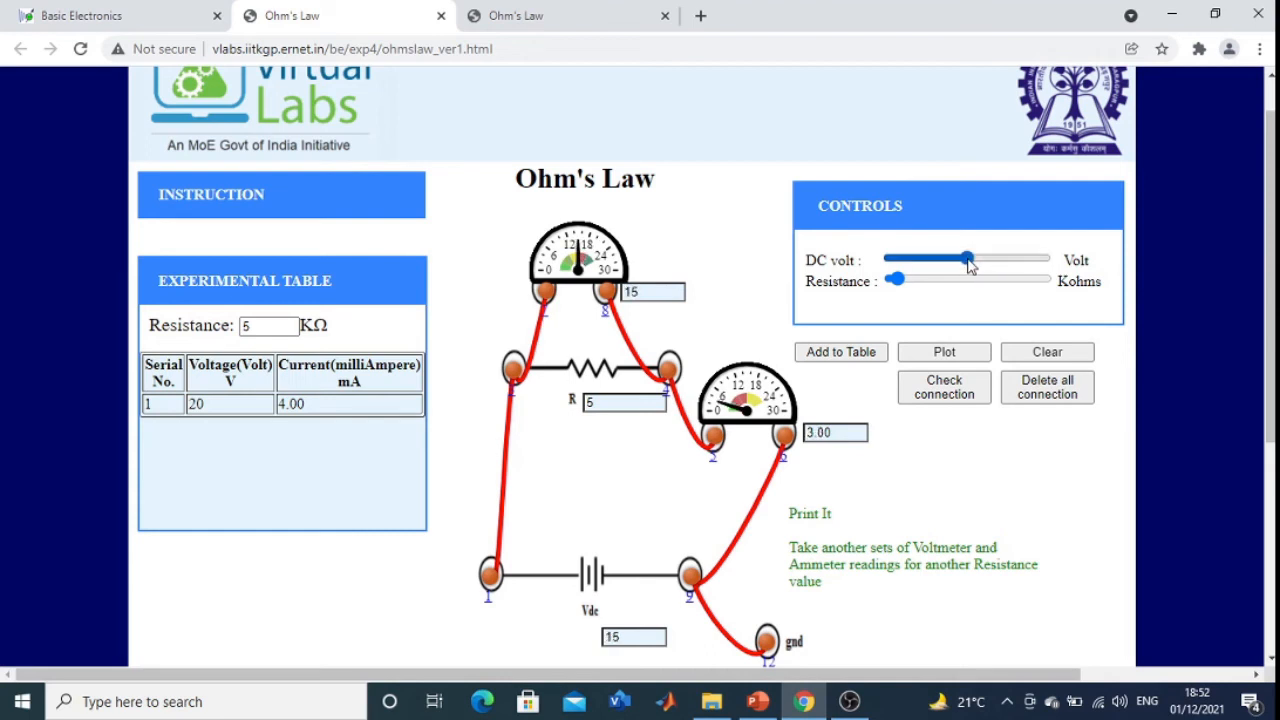
left_click(850, 358)
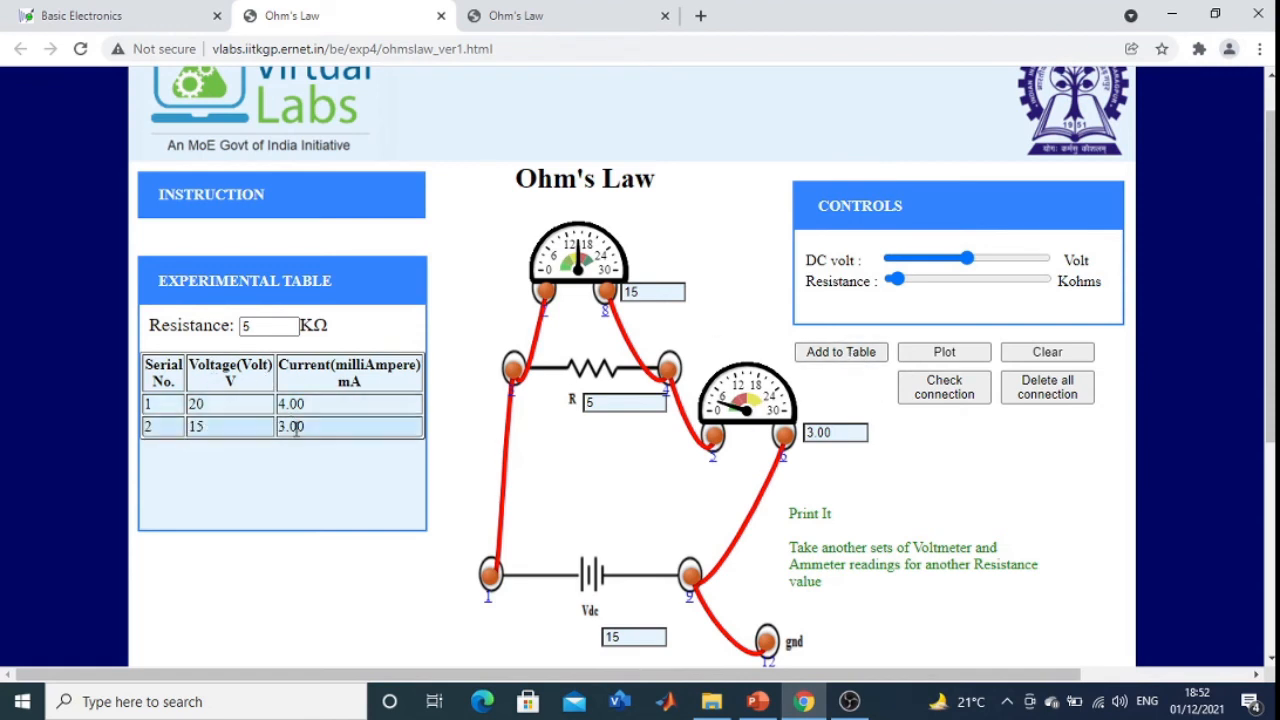
left_click(945, 353)
scroll(931, 360, "down", 4)
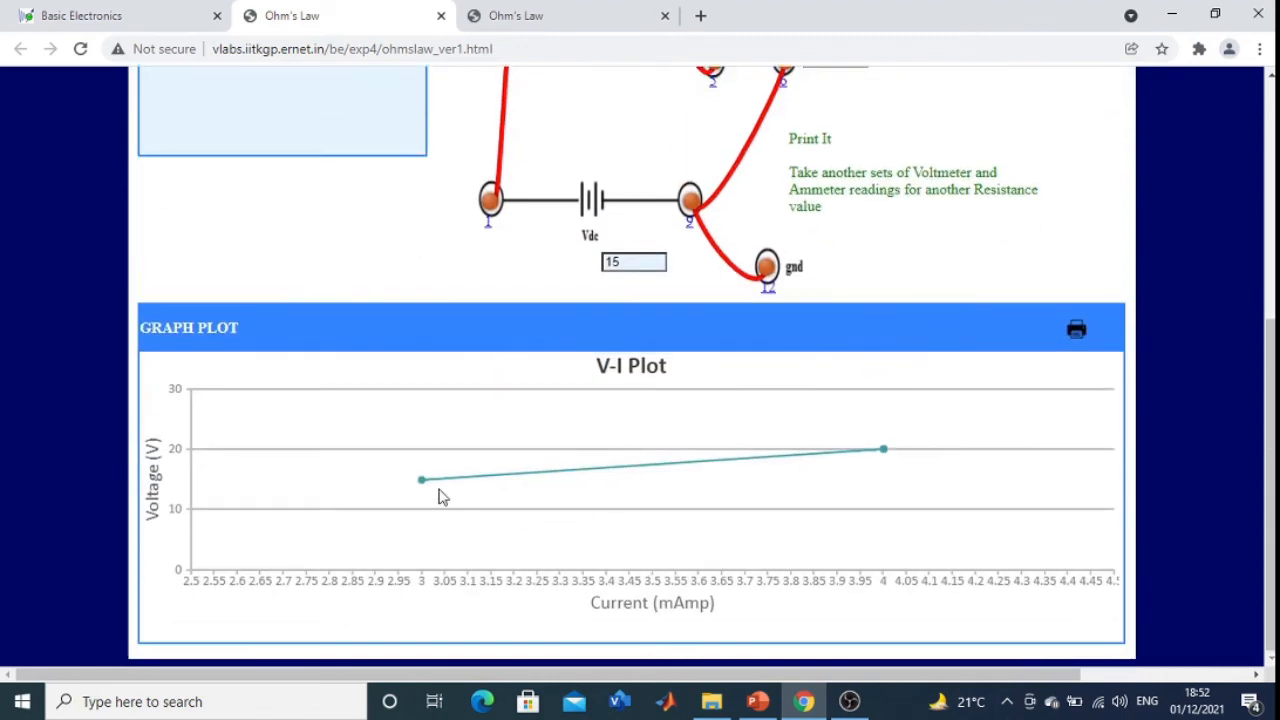
Set the DC voltage to 10 V, record that reading in the table and replot the V-I graph.
scroll(549, 478, "up", 4)
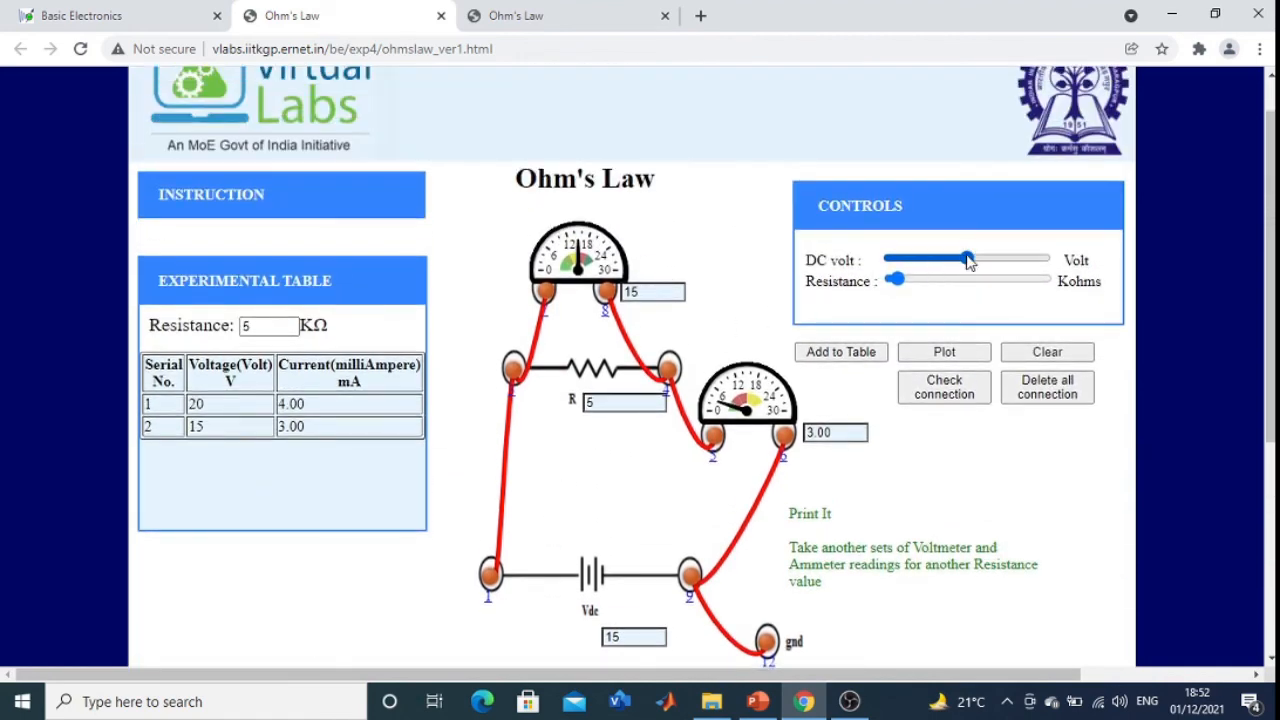
left_click_drag(968, 258, 943, 264)
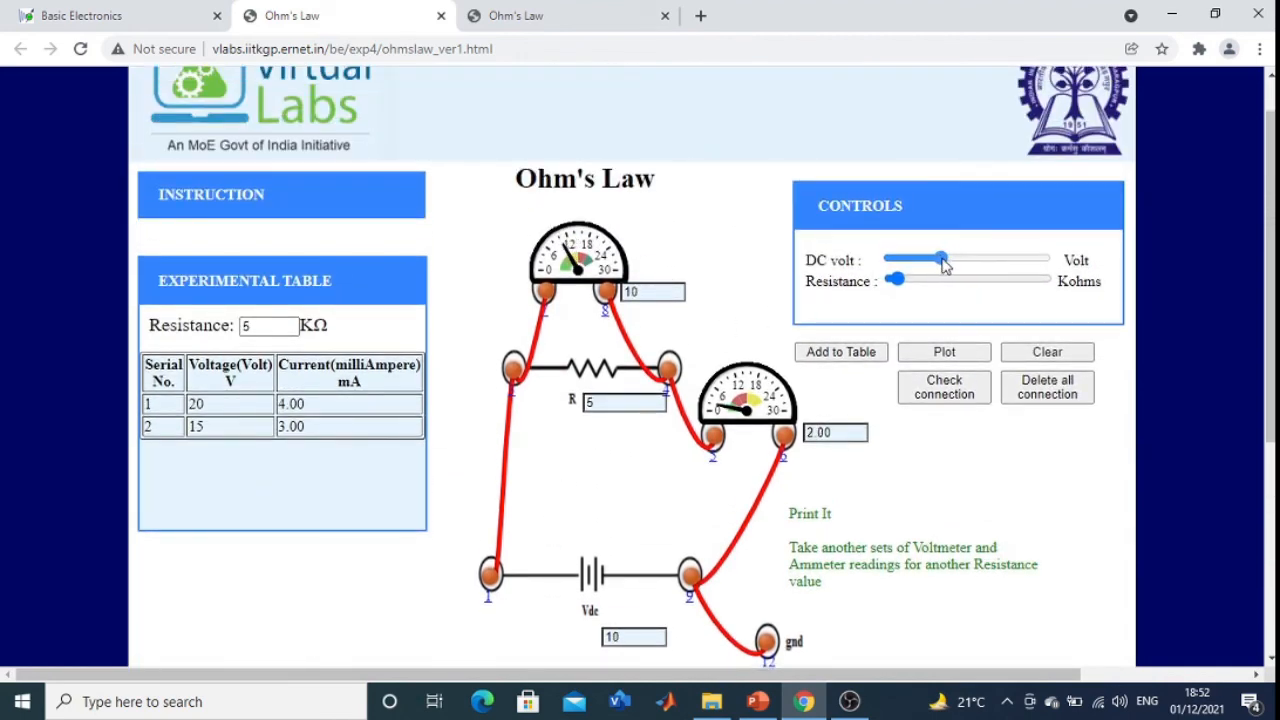
left_click(837, 354)
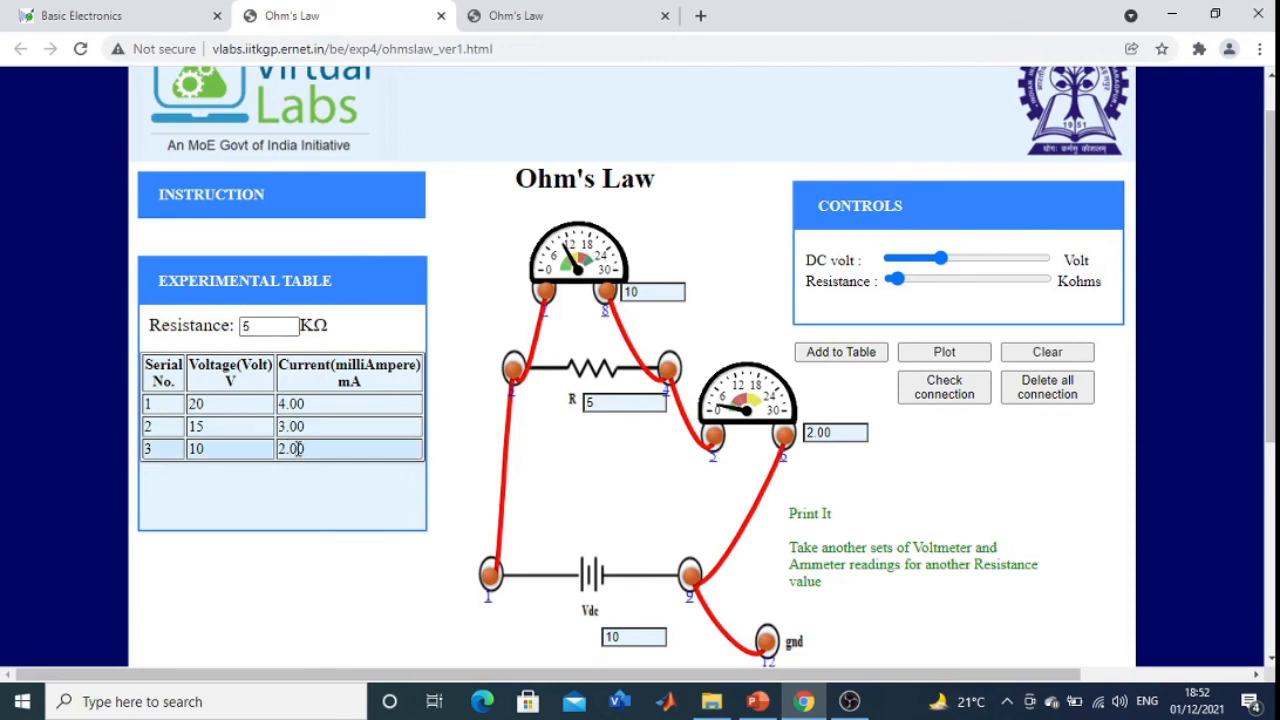
left_click(940, 352)
Set the DC voltage to 5 V, add the reading to the table, replot the V-I graph and inspect its points.
scroll(535, 487, "up", 4)
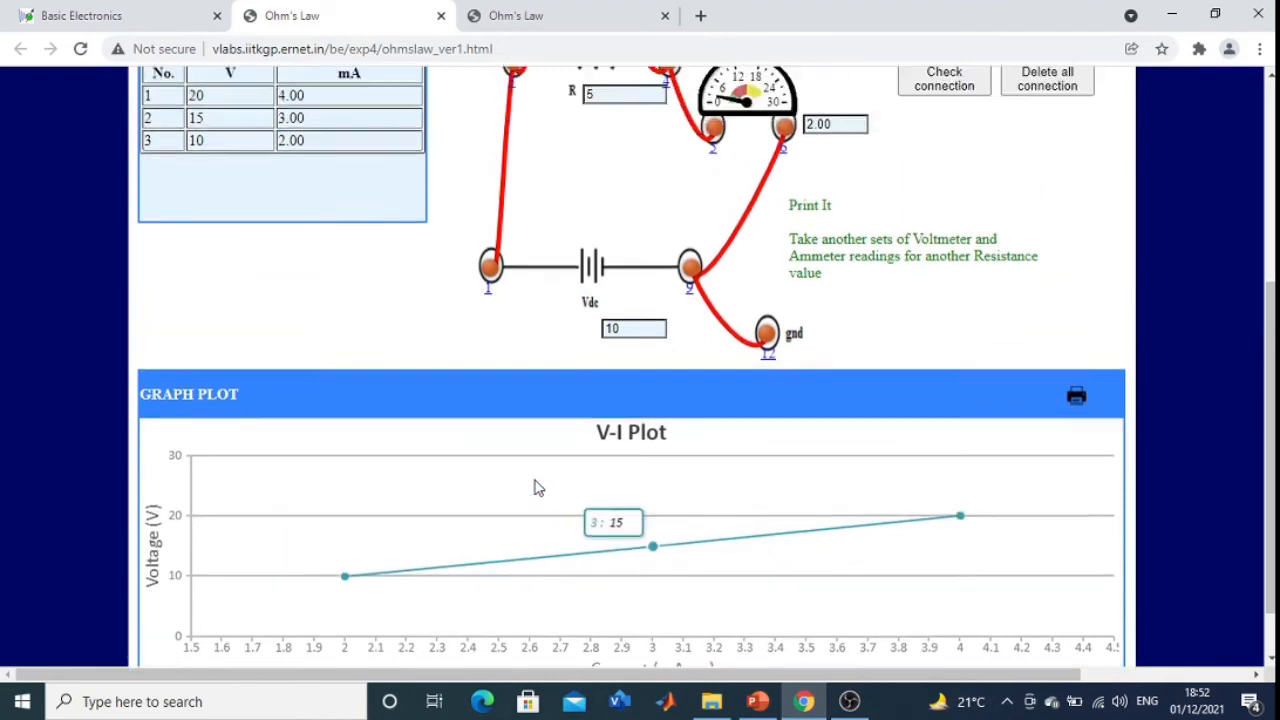
scroll(535, 487, "up", 1)
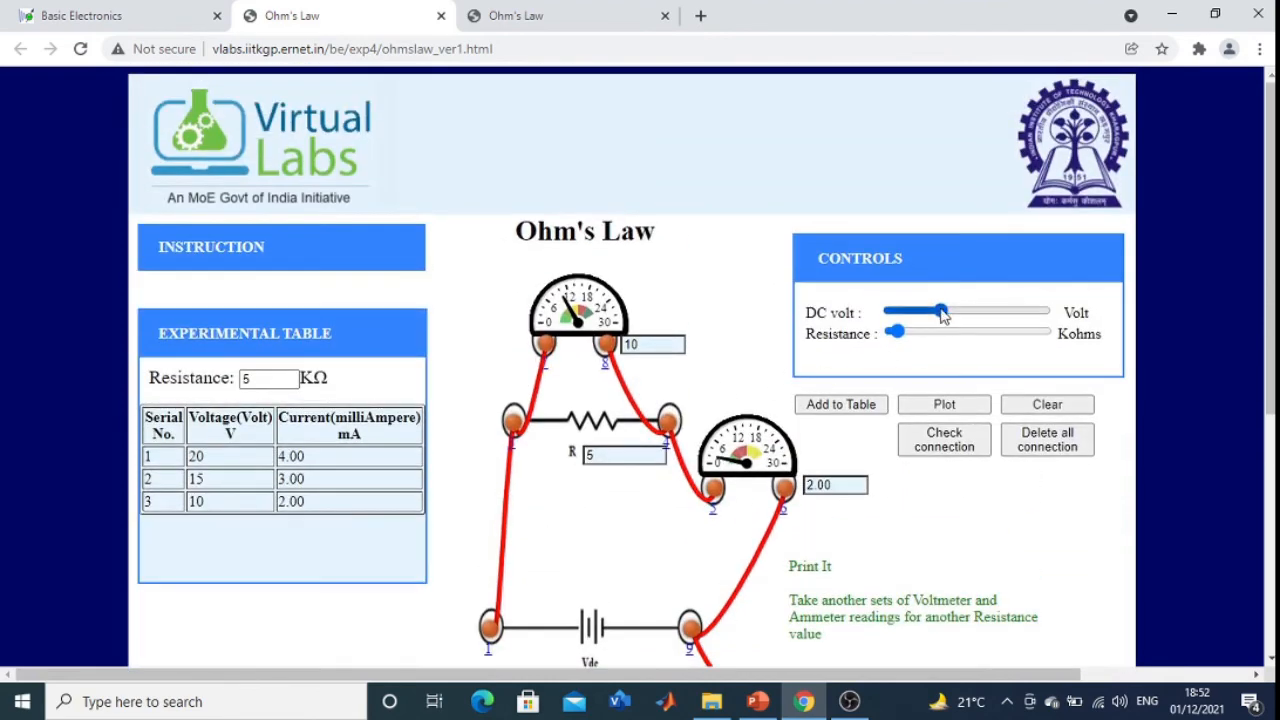
left_click_drag(943, 315, 914, 318)
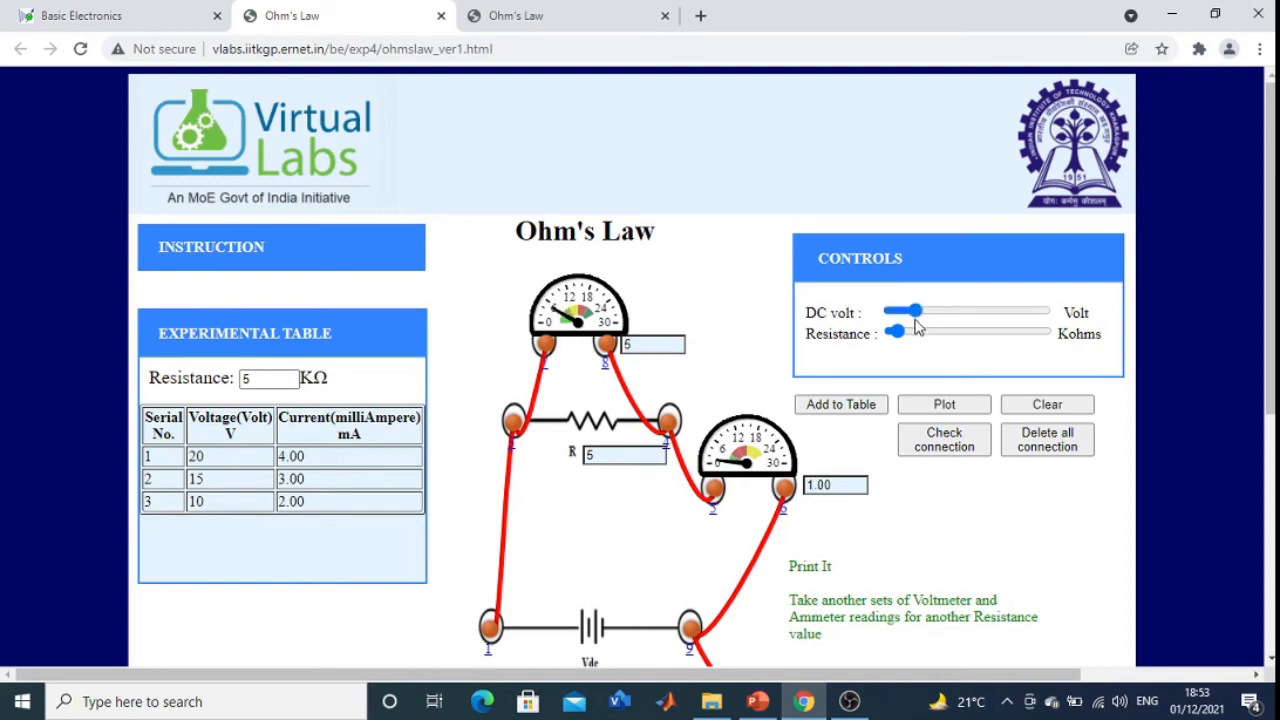
left_click(841, 410)
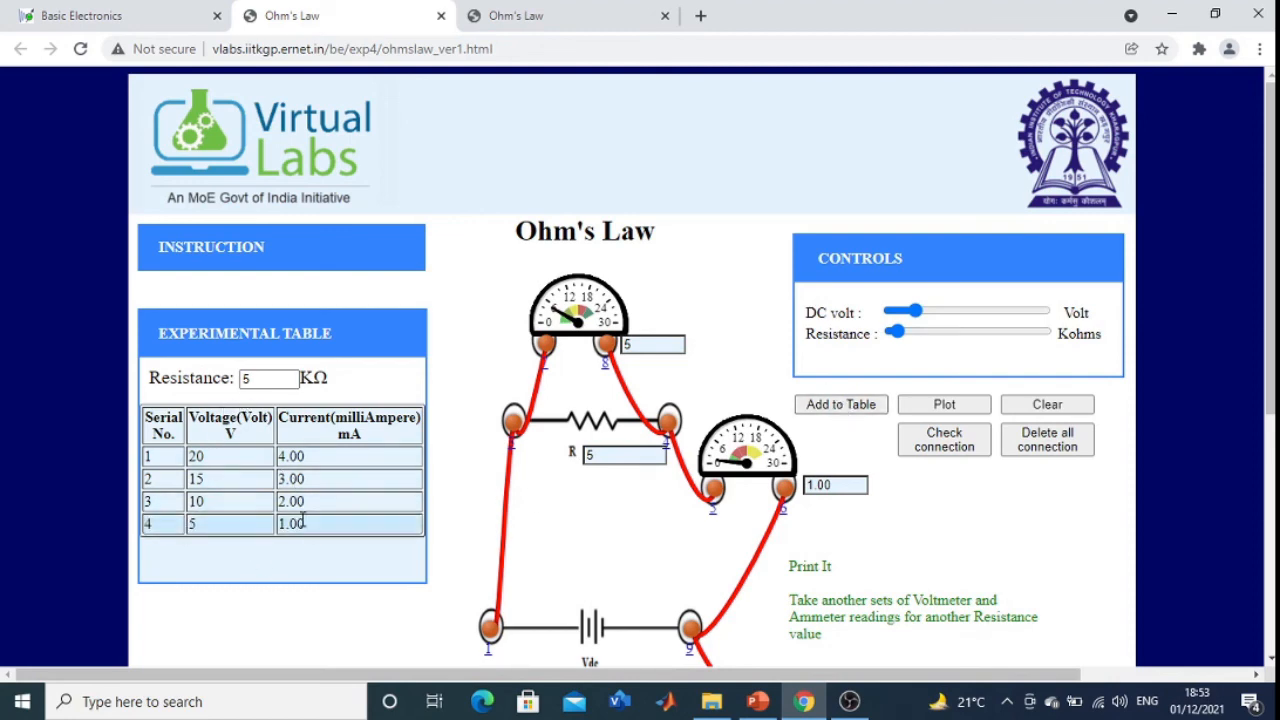
left_click(943, 408)
mouse_move(305, 542)
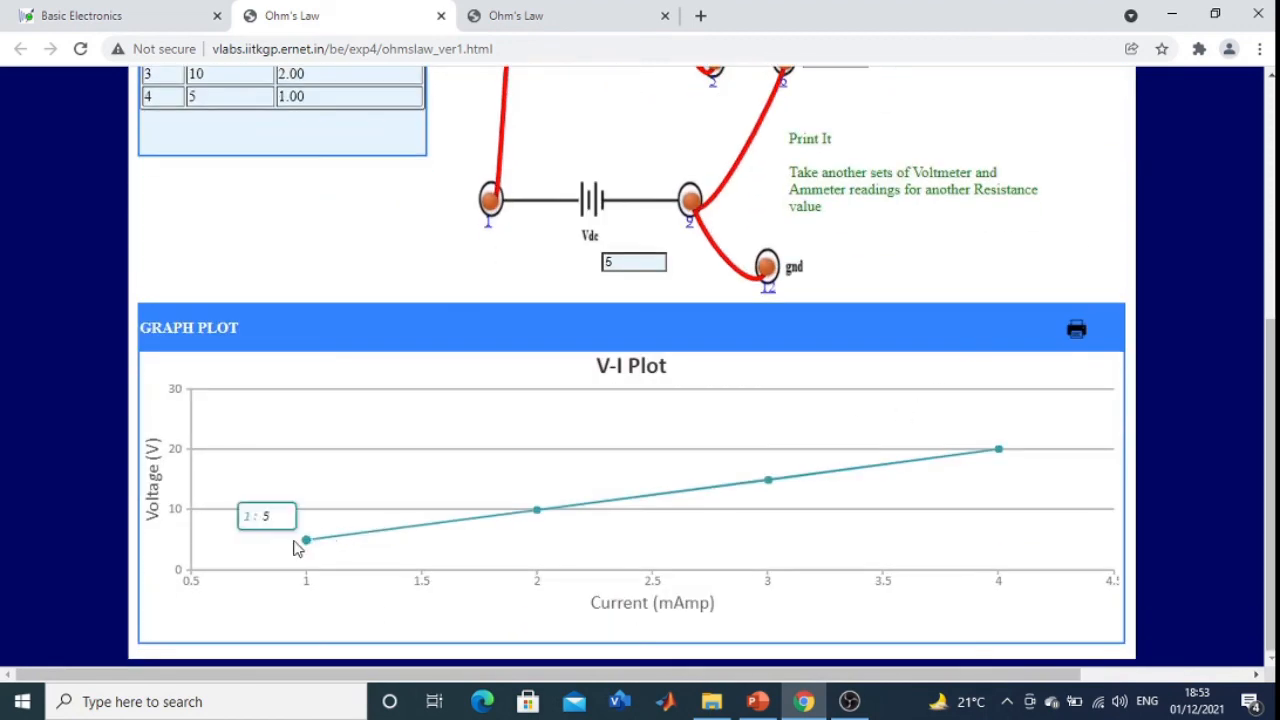
mouse_move(568, 512)
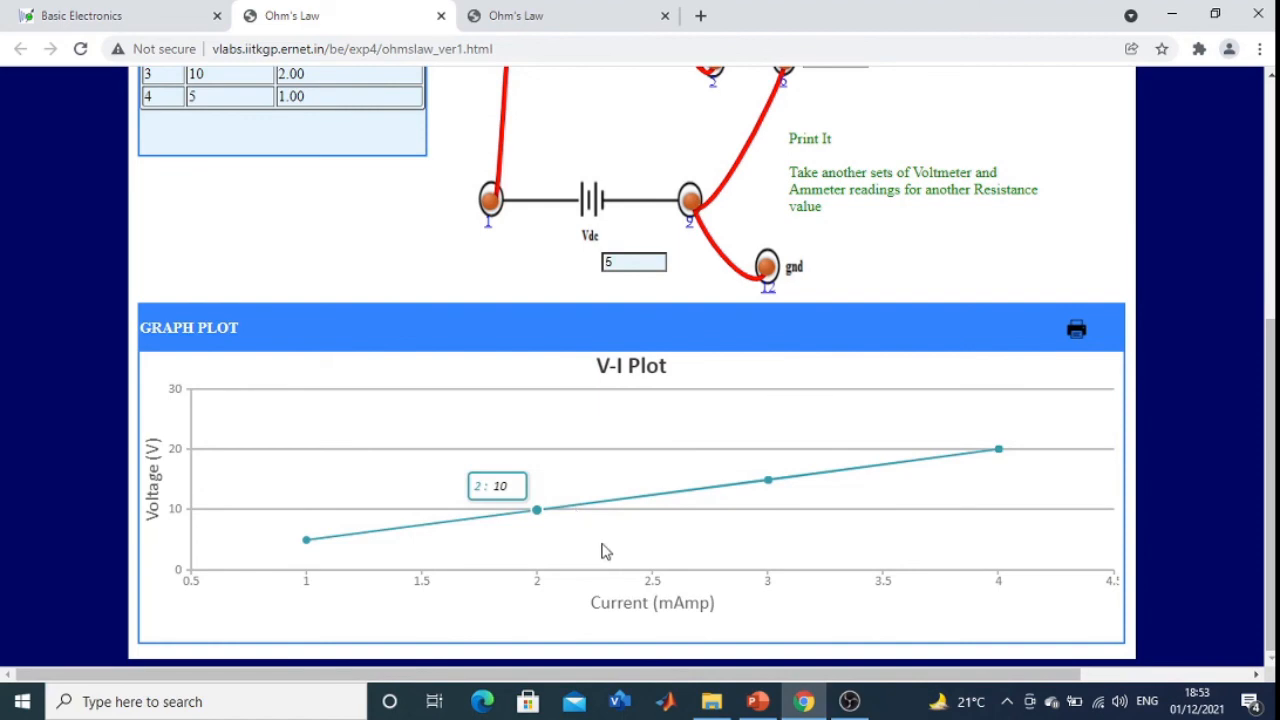
scroll(600, 550, "up", 5)
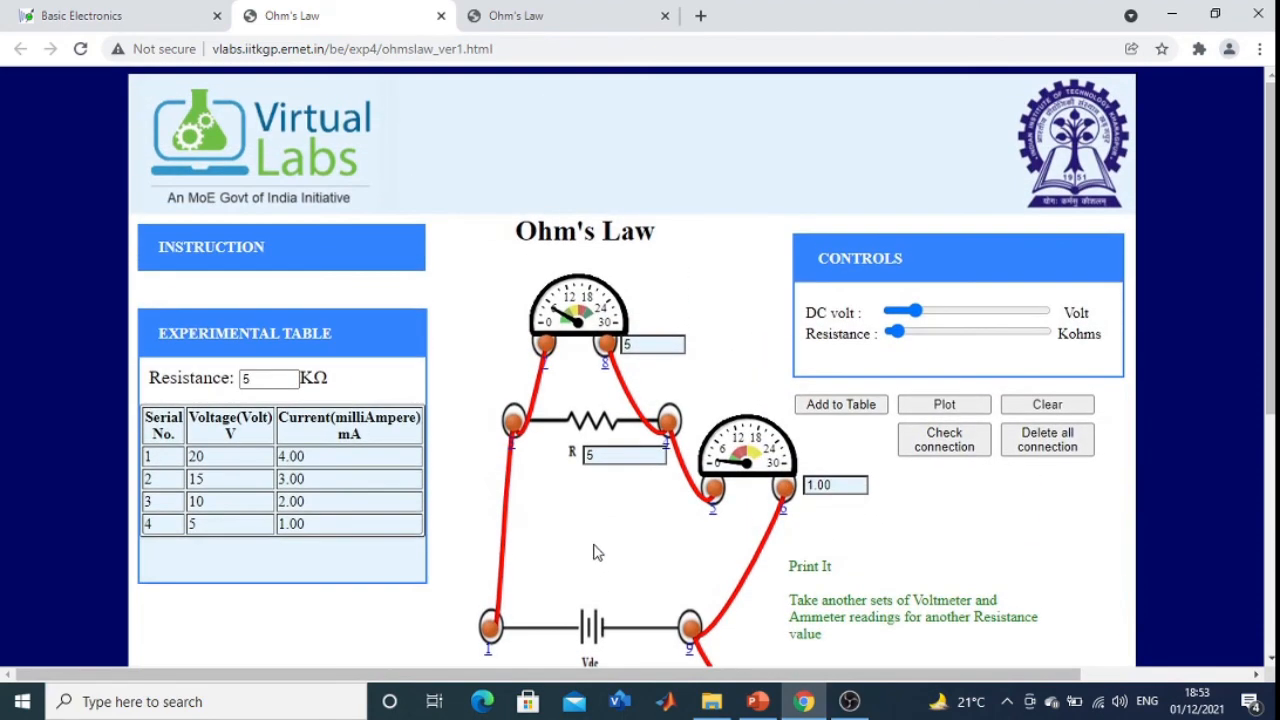